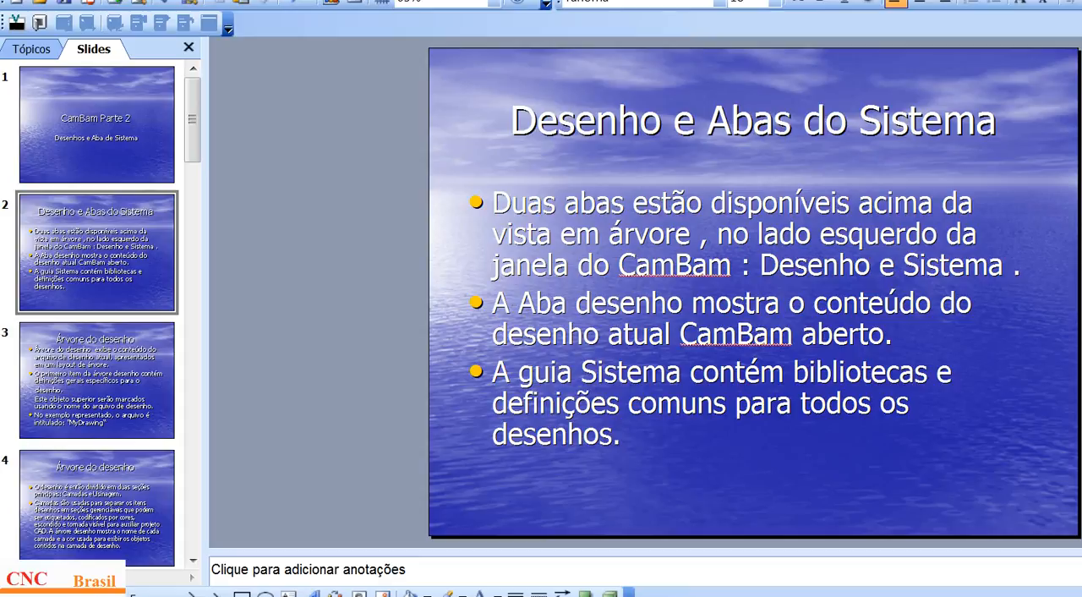
Step: Switch to CamBam and select the uppermost notched trapezoid outline, followed by the large square without a cut-out
click(334, 595)
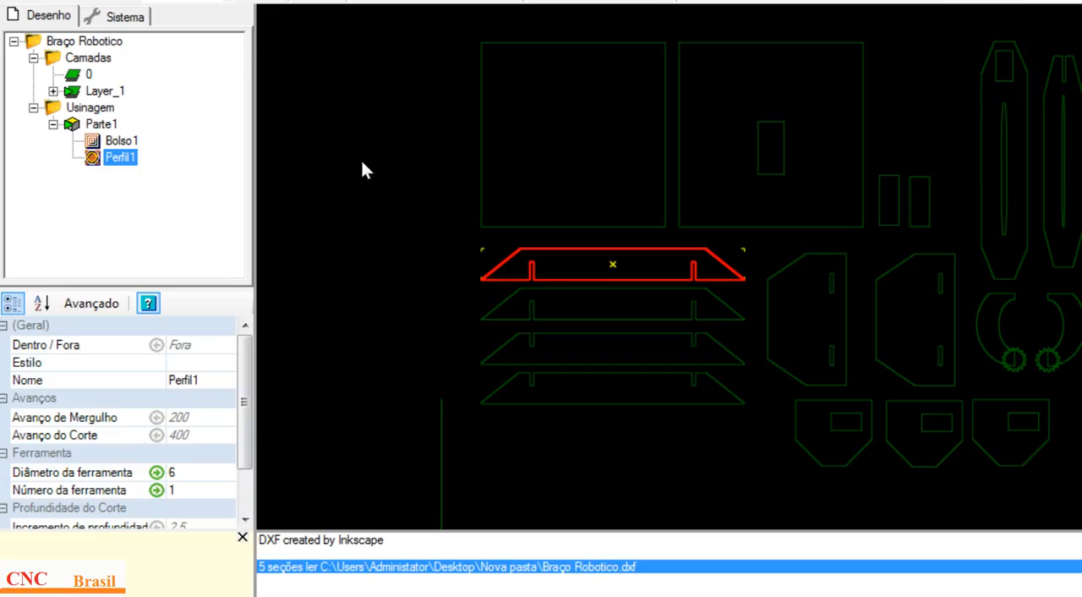
click(389, 255)
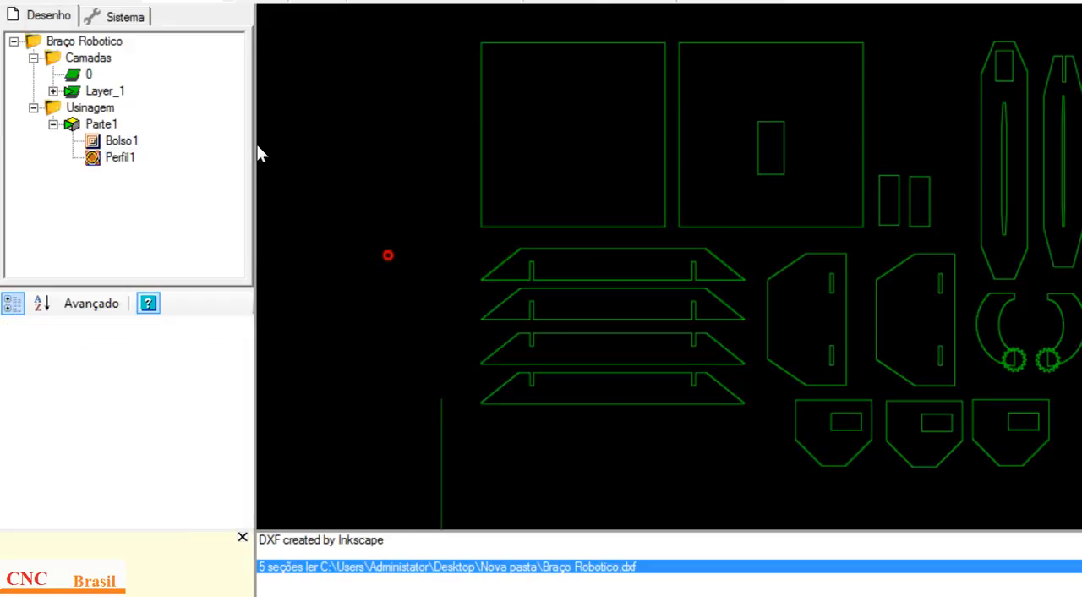
click(568, 280)
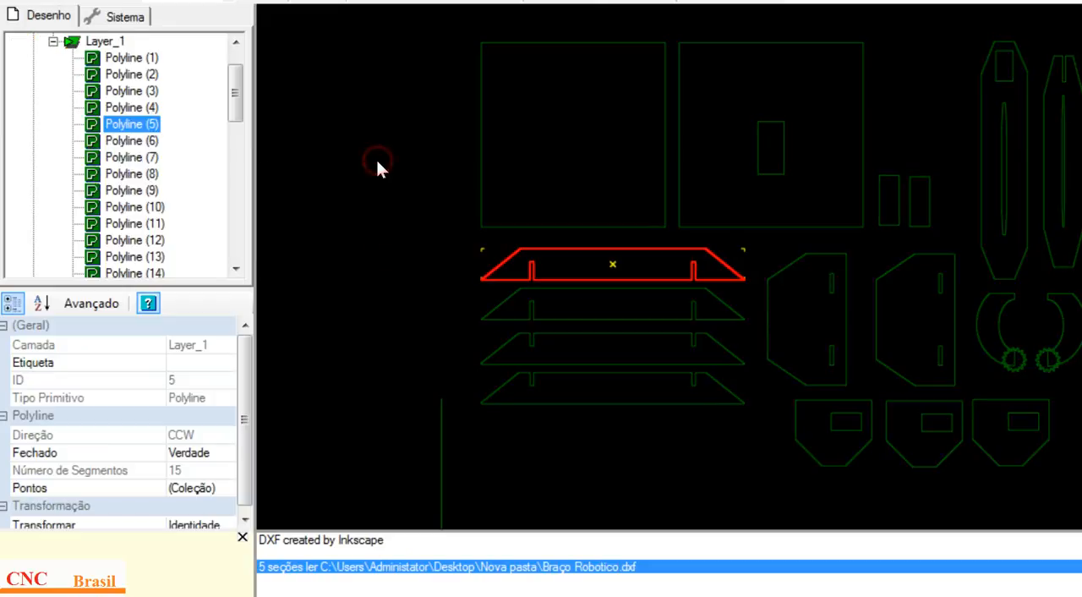
click(545, 227)
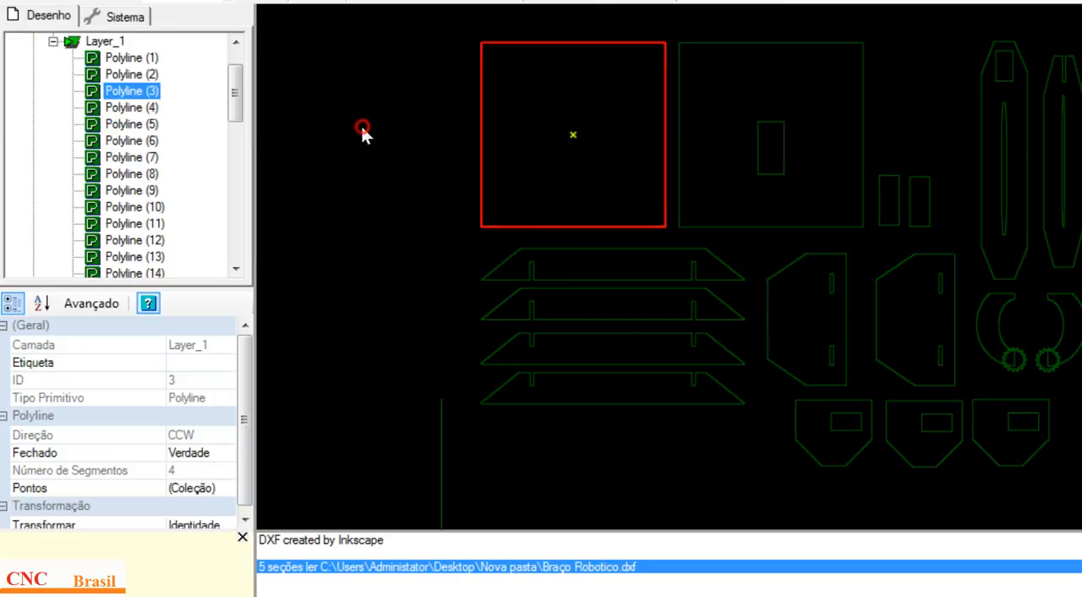
Step: Collapse Layer_1, view the Sistema tree of libraries and settings, and return to the Desenho tree
click(53, 42)
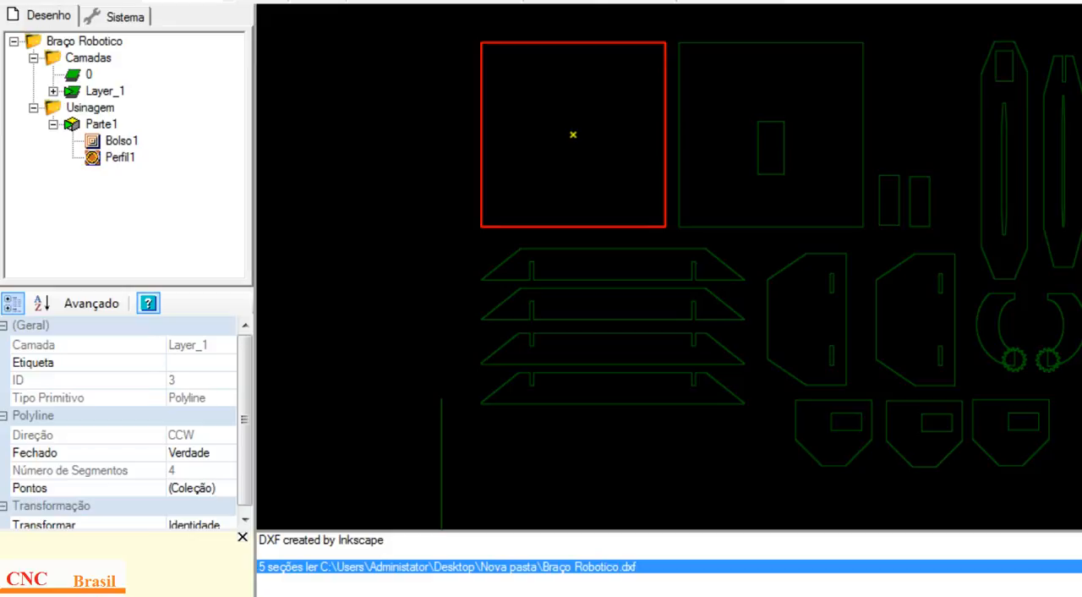
click(125, 17)
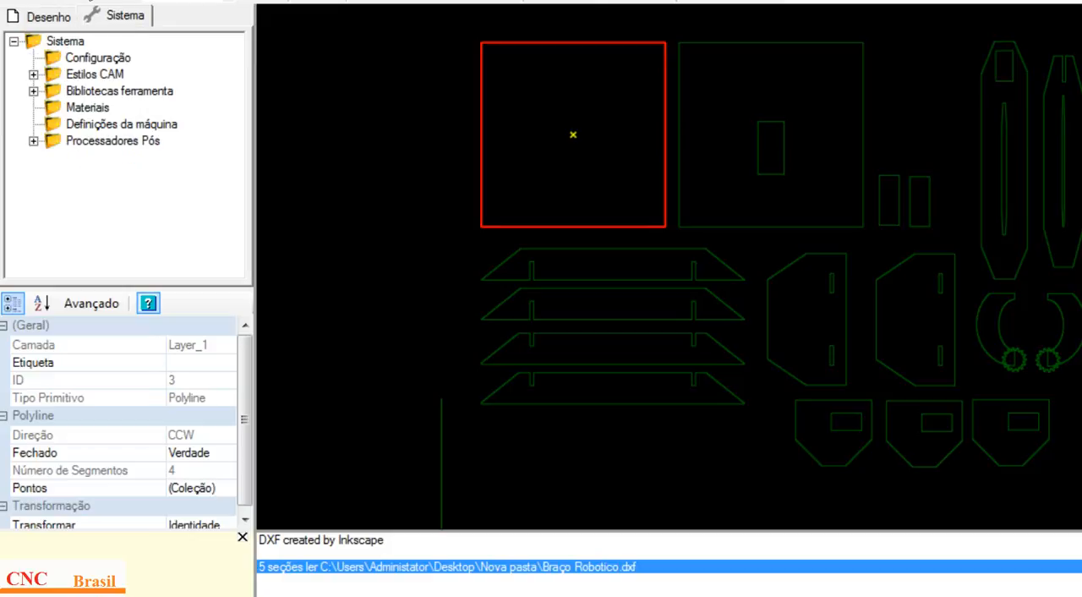
click(48, 16)
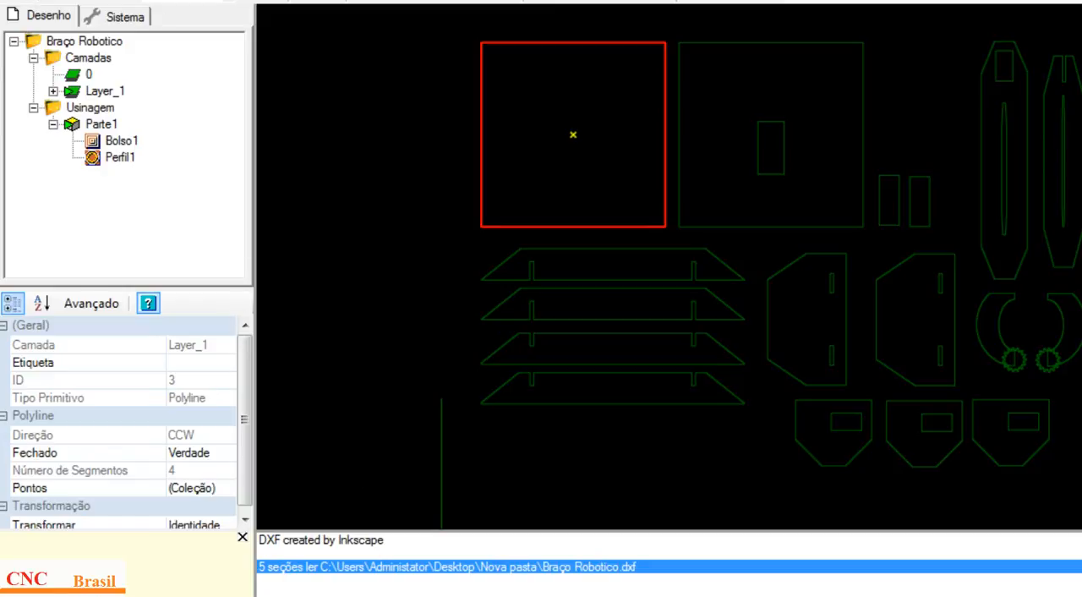
Step: Switch to the PowerPoint presentation and advance to slide 3, "Árvore do desenho"
click(283, 594)
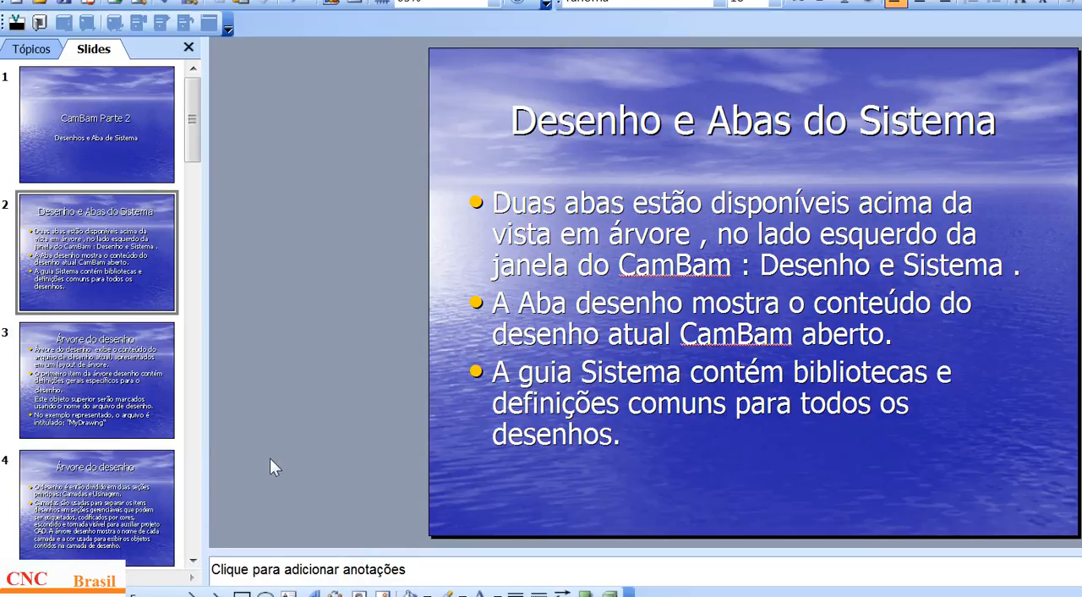
scroll(270, 457, down, 1)
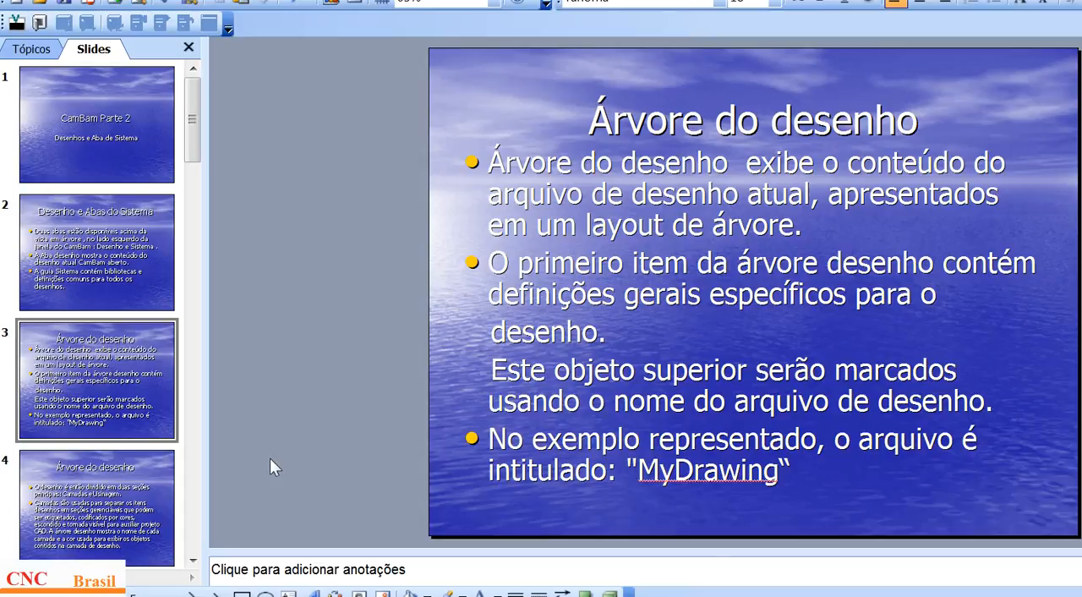
Step: Switch back to CamBam, expand Layer_1 in the drawing tree and highlight Spline (21)
key(alt+Tab)
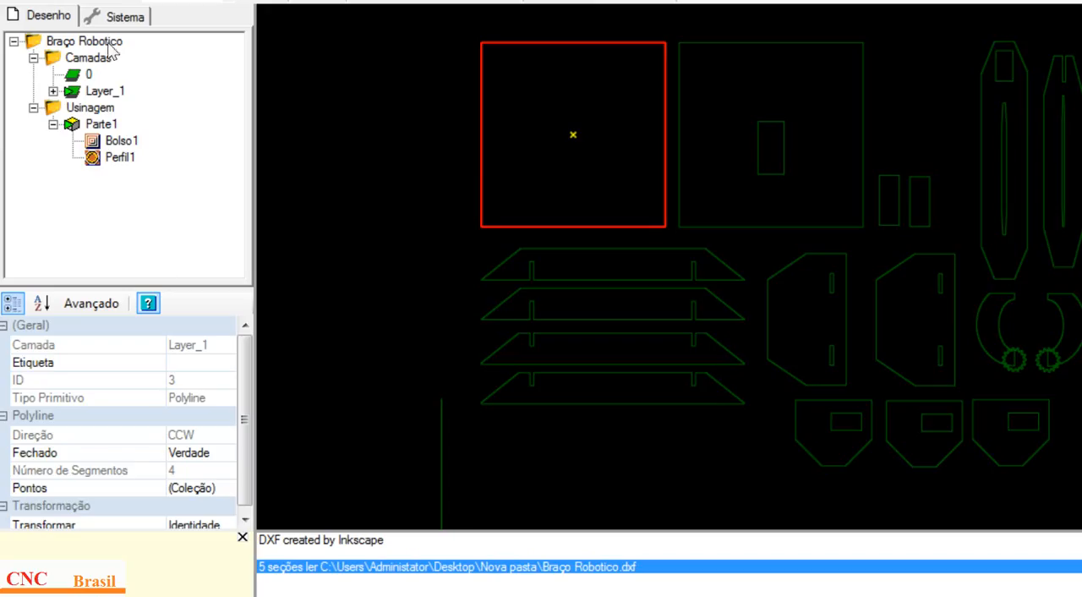
click(54, 125)
click(34, 58)
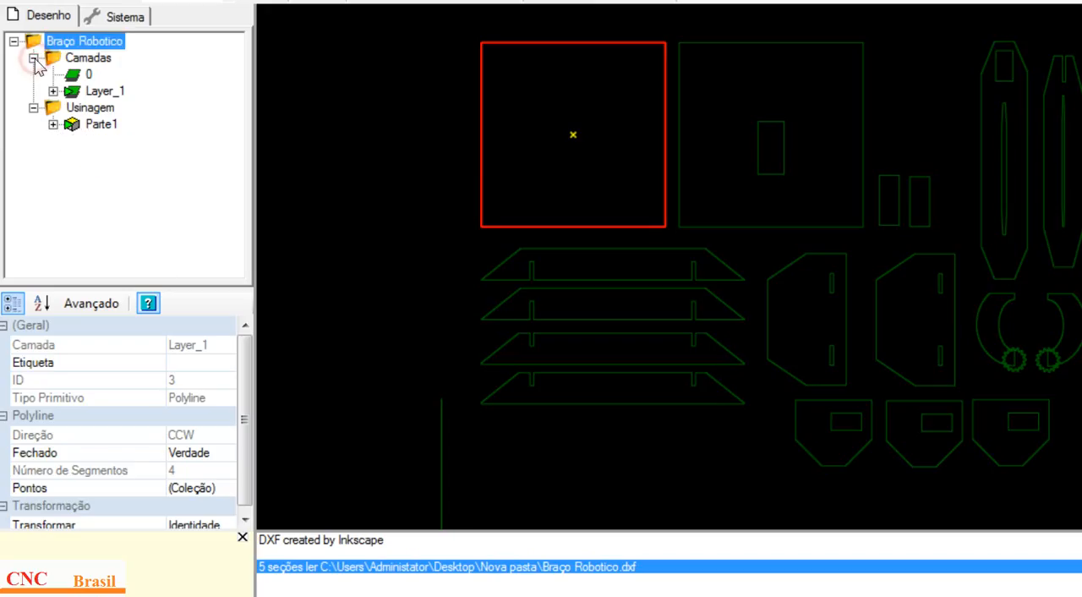
click(53, 91)
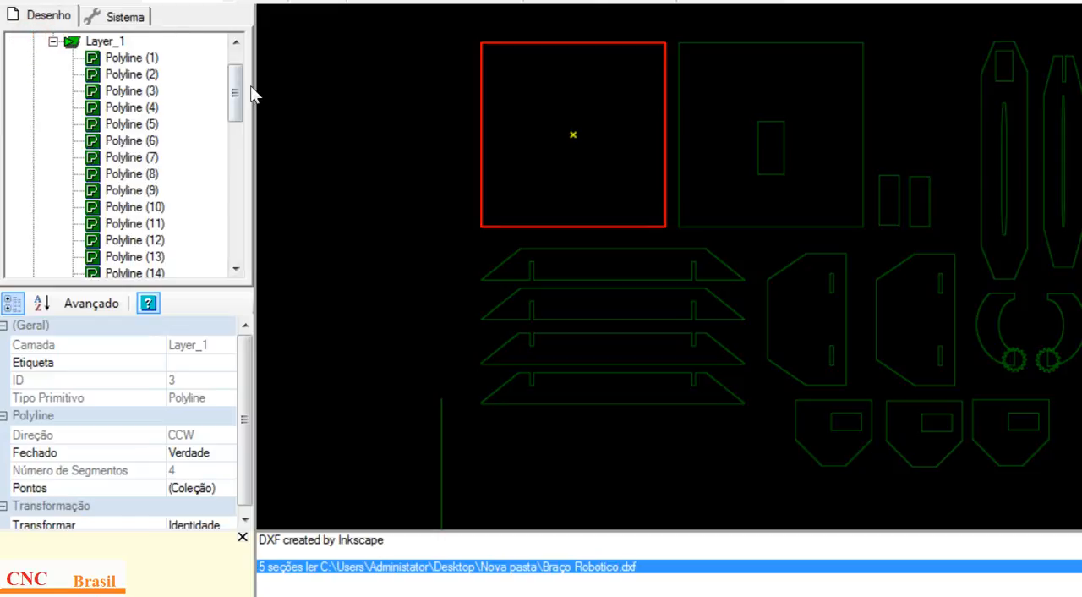
scroll(158, 50, down, 1)
drag(235, 98, 236, 150)
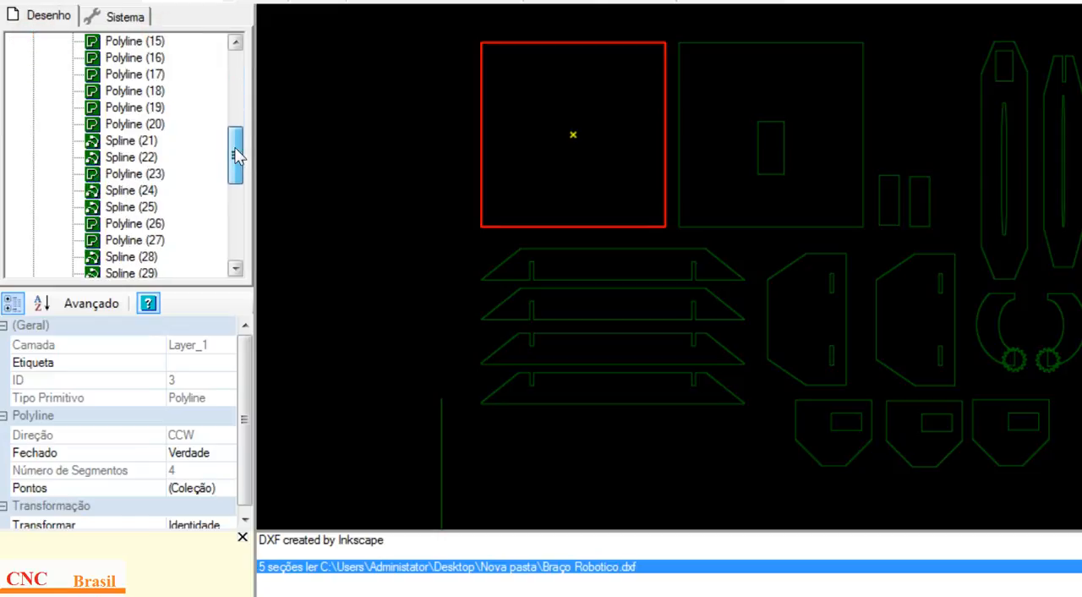
click(118, 142)
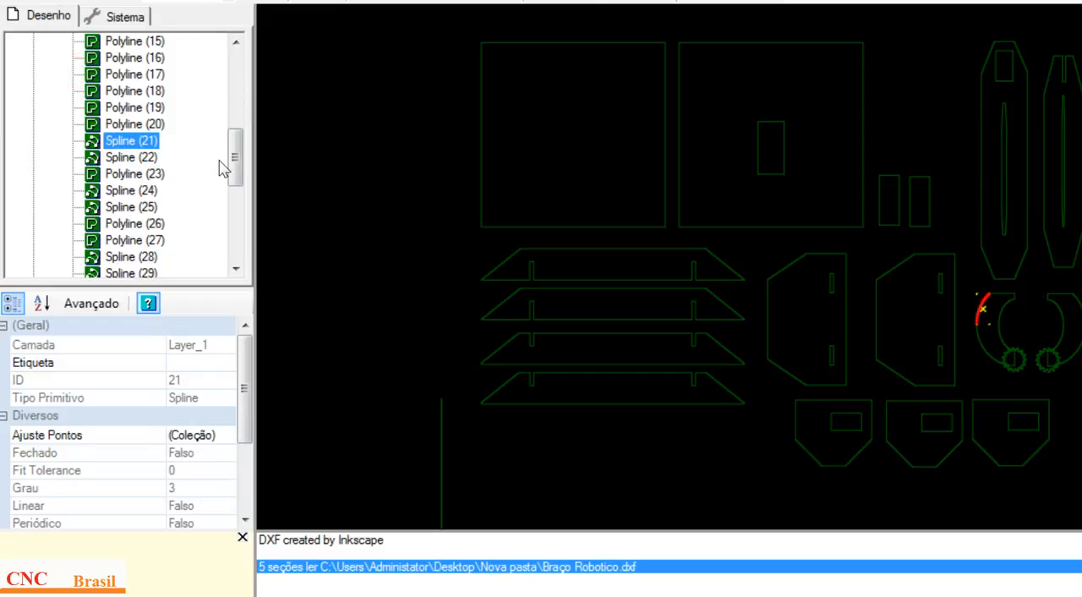
Step: Highlight Polylines (36) to (41) of Layer_1 in the drawing, and Spline (32)
drag(237, 158, 238, 225)
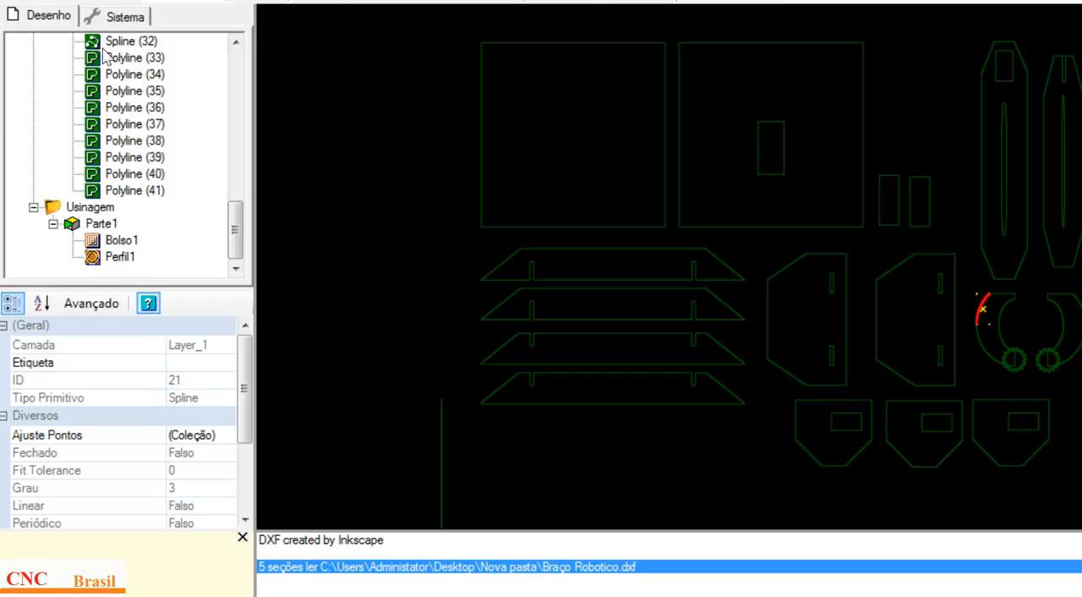
click(155, 109)
click(156, 140)
click(156, 125)
click(156, 141)
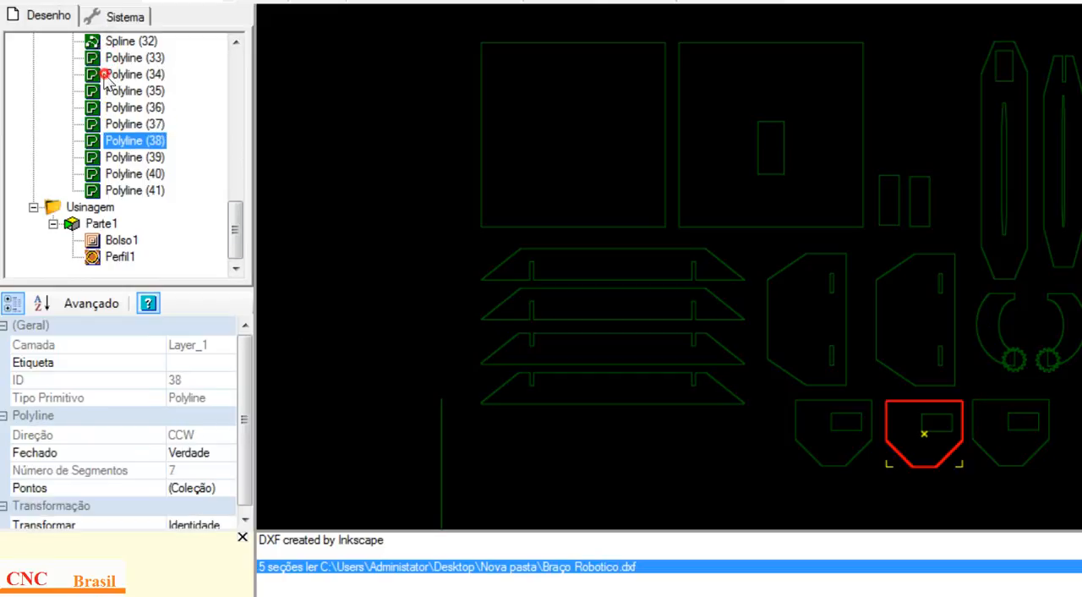
click(156, 158)
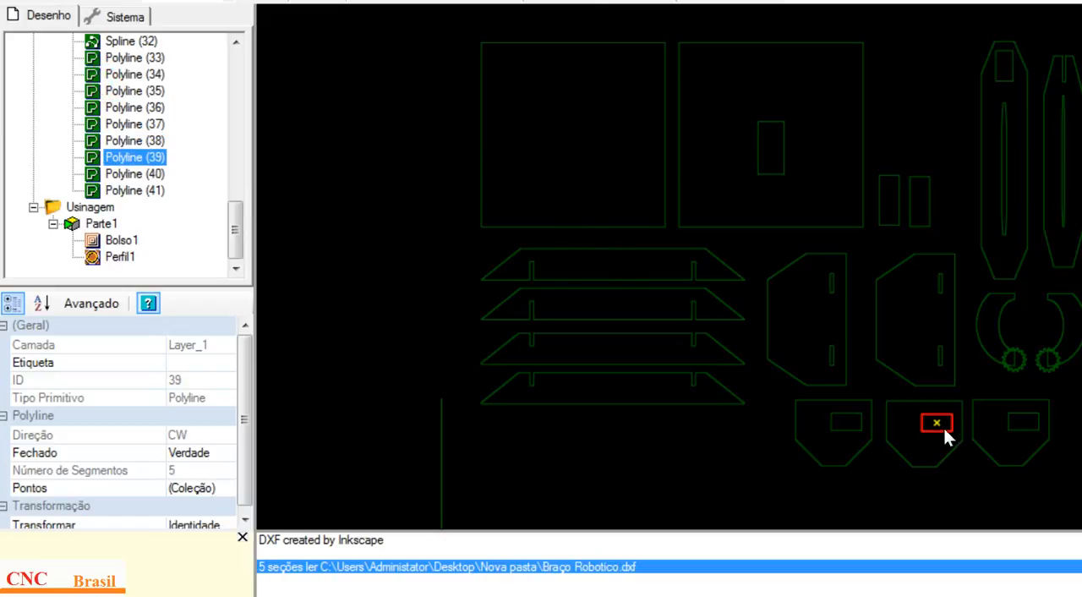
click(155, 175)
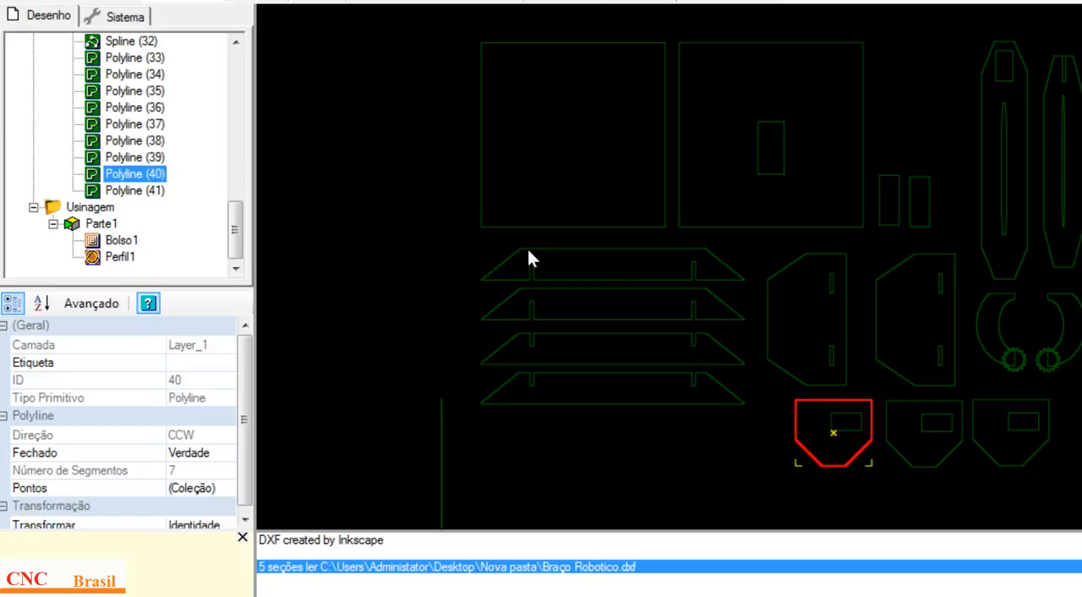
key(Down)
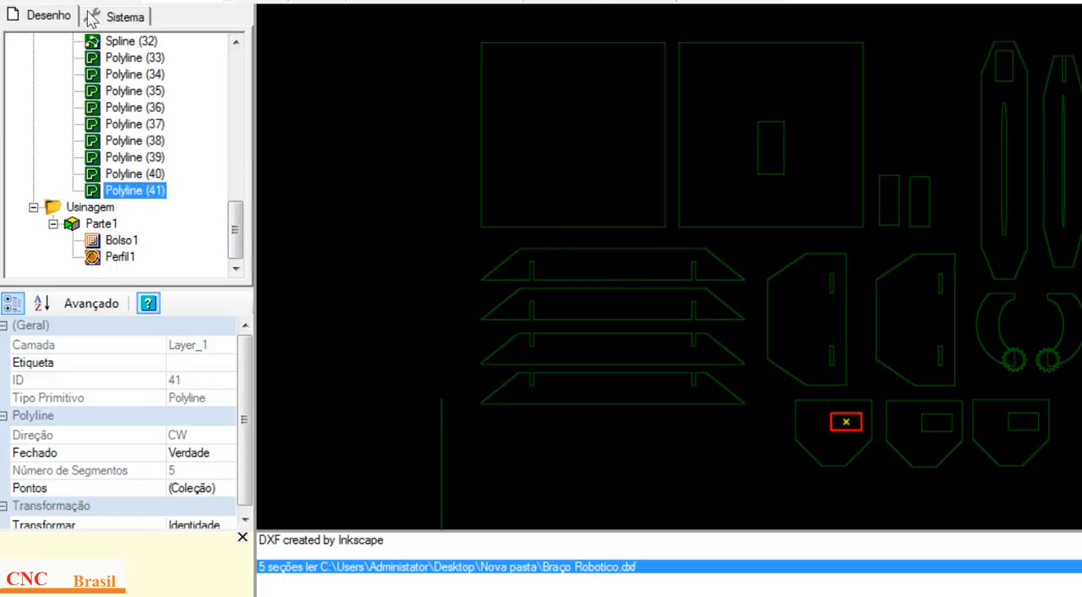
key(Page_Up)
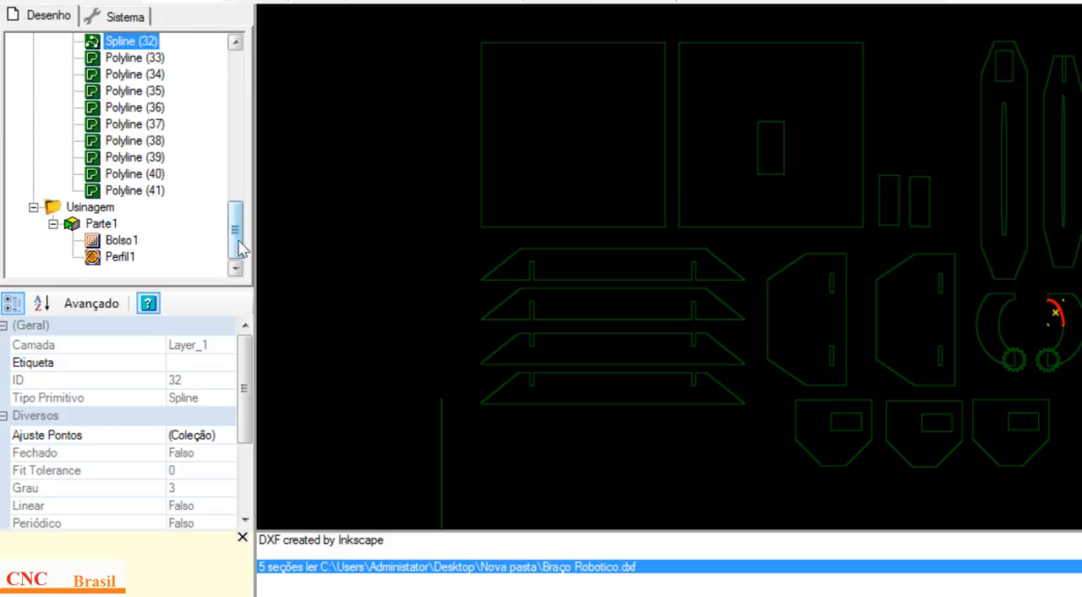
Step: Collapse Layer_1 and show the properties of layer 0
drag(240, 248, 237, 213)
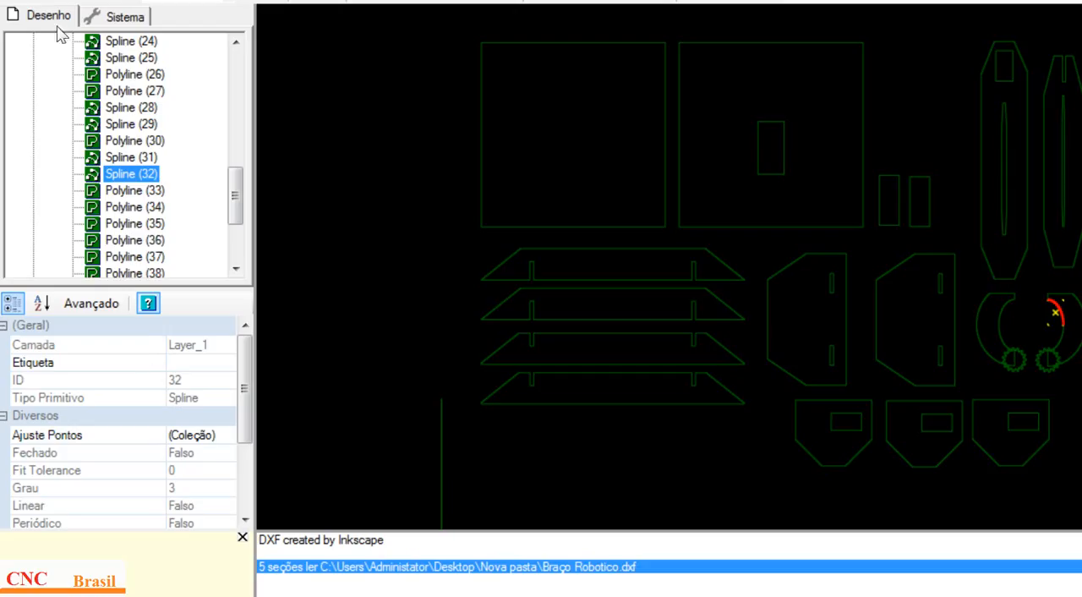
drag(236, 210, 157, 25)
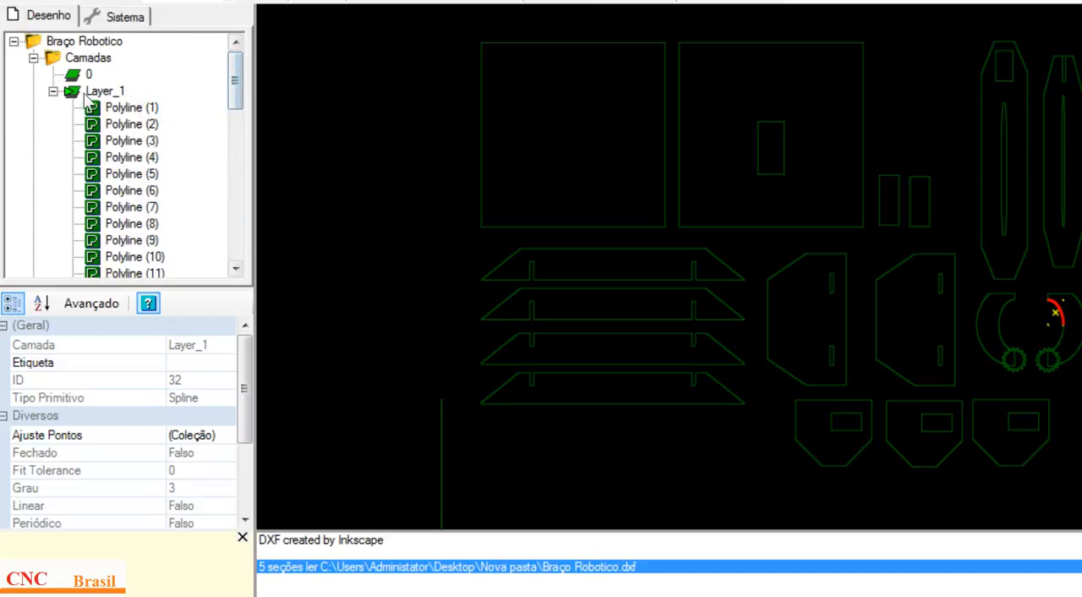
click(53, 91)
click(86, 74)
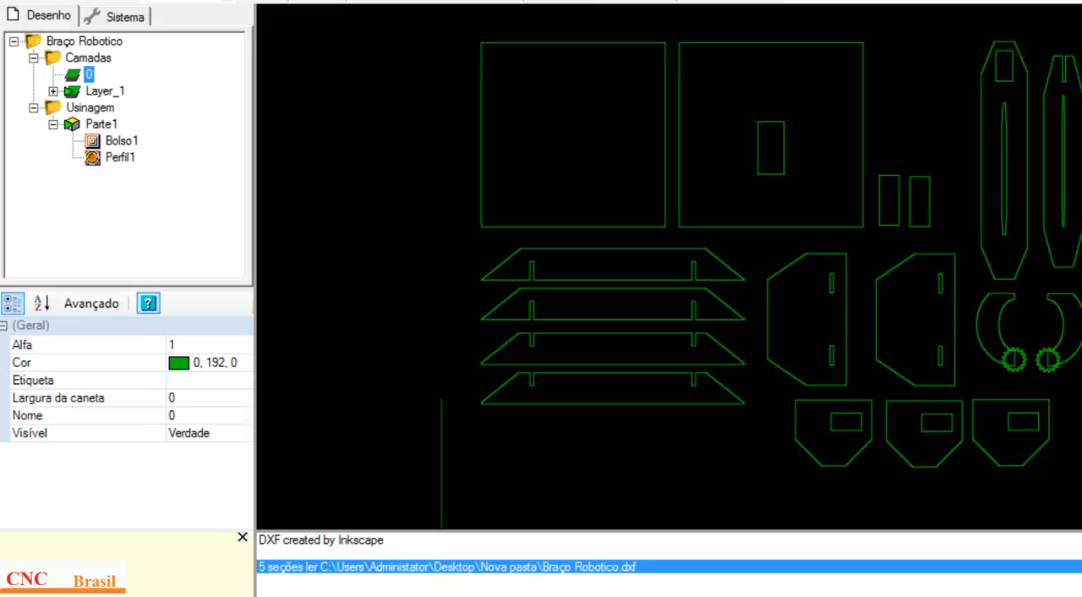
Step: View the example picture of the MyDrawing tree, and return to PowerPoint to show slide 4 about Camadas and Usinagem
mouse_move(188, 595)
click(188, 541)
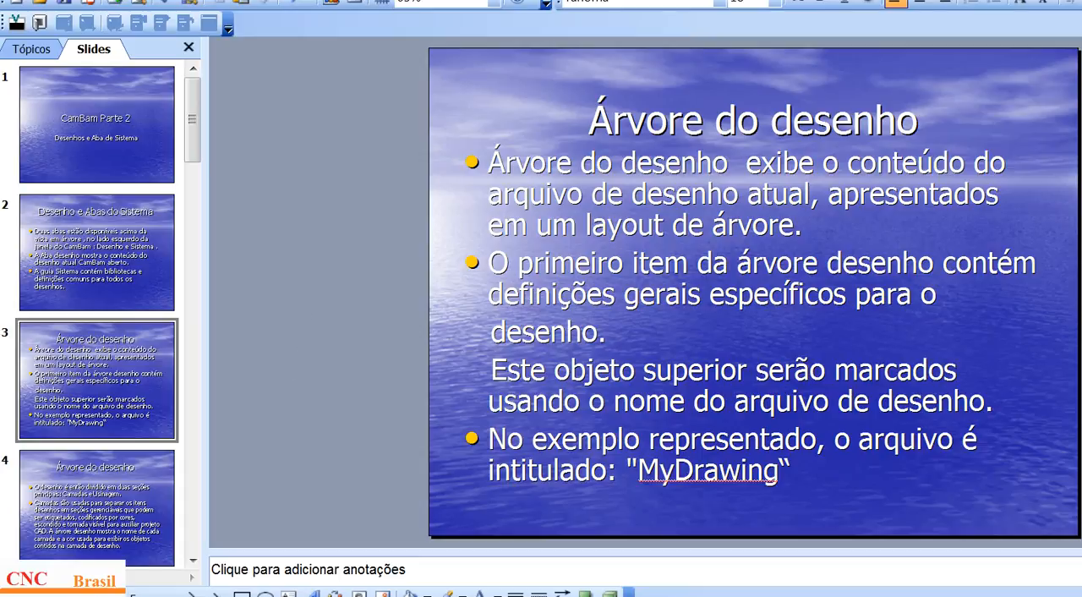
click(355, 595)
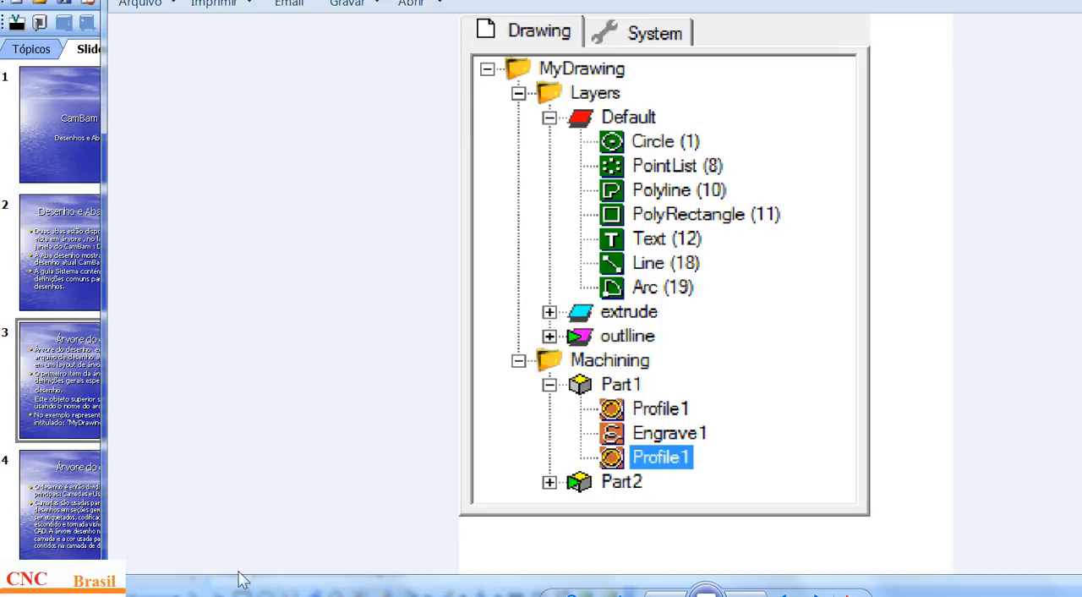
click(239, 595)
scroll(354, 277, down, 1)
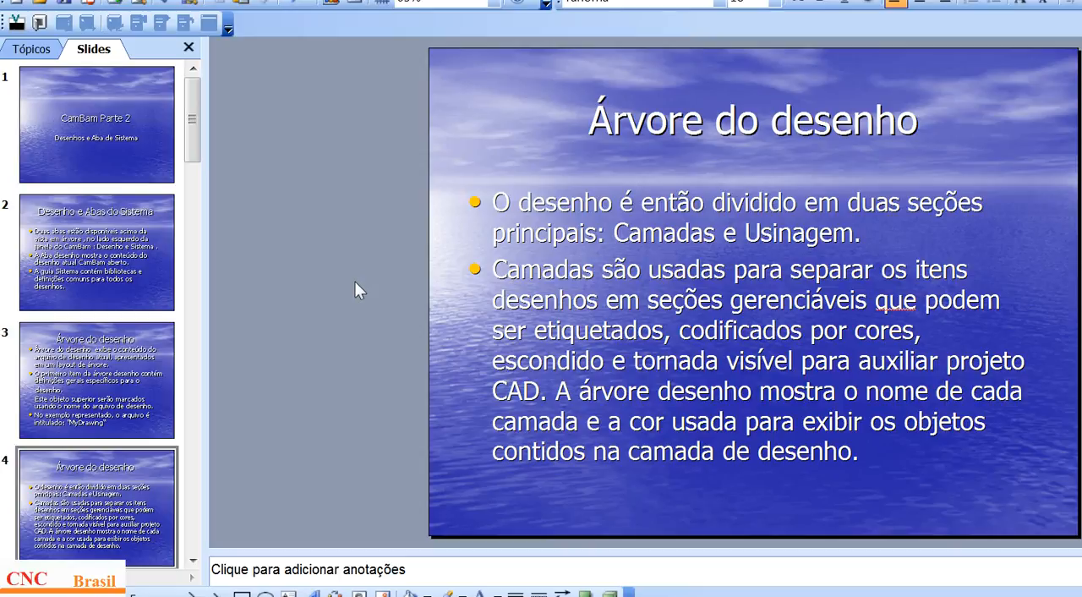
Step: Switch to CamBam, expand Layer_1 under Camadas and highlight several of its polylines, ending with Polyline (7)
click(143, 595)
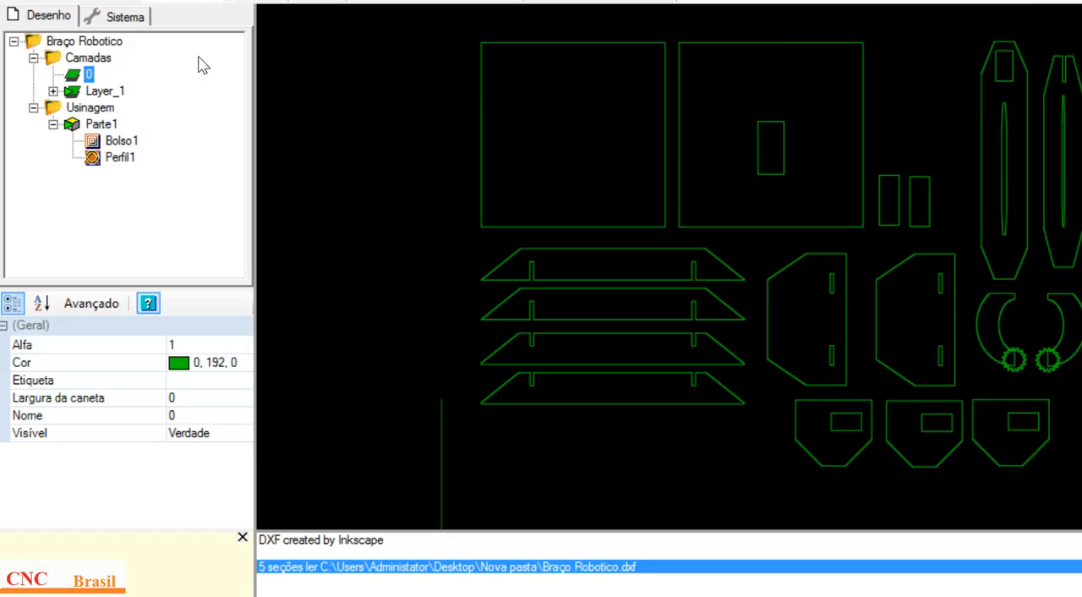
click(52, 55)
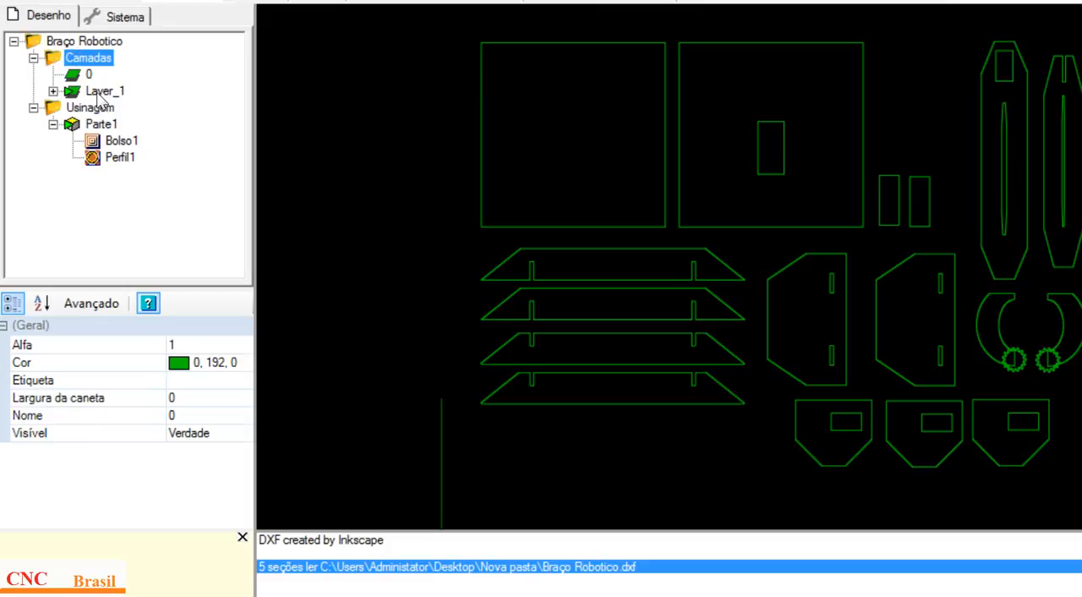
click(52, 90)
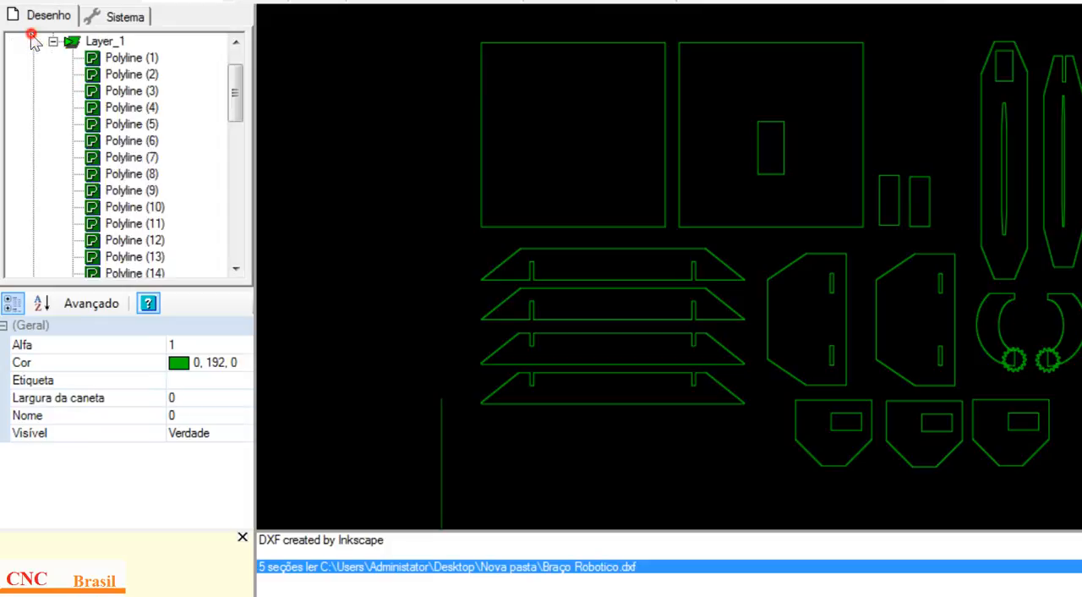
click(122, 82)
click(126, 90)
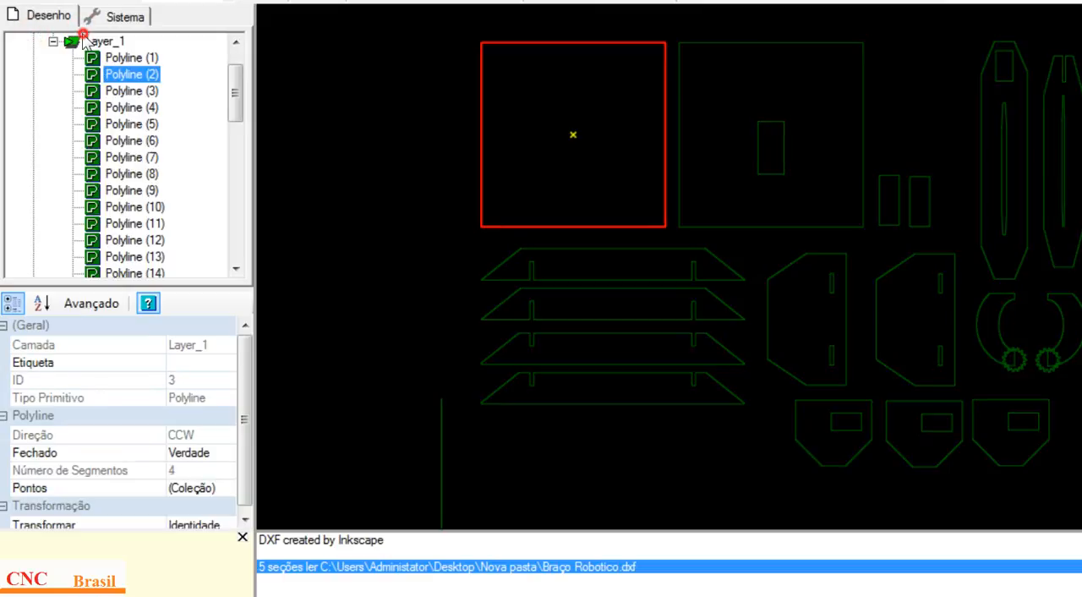
click(125, 121)
click(126, 107)
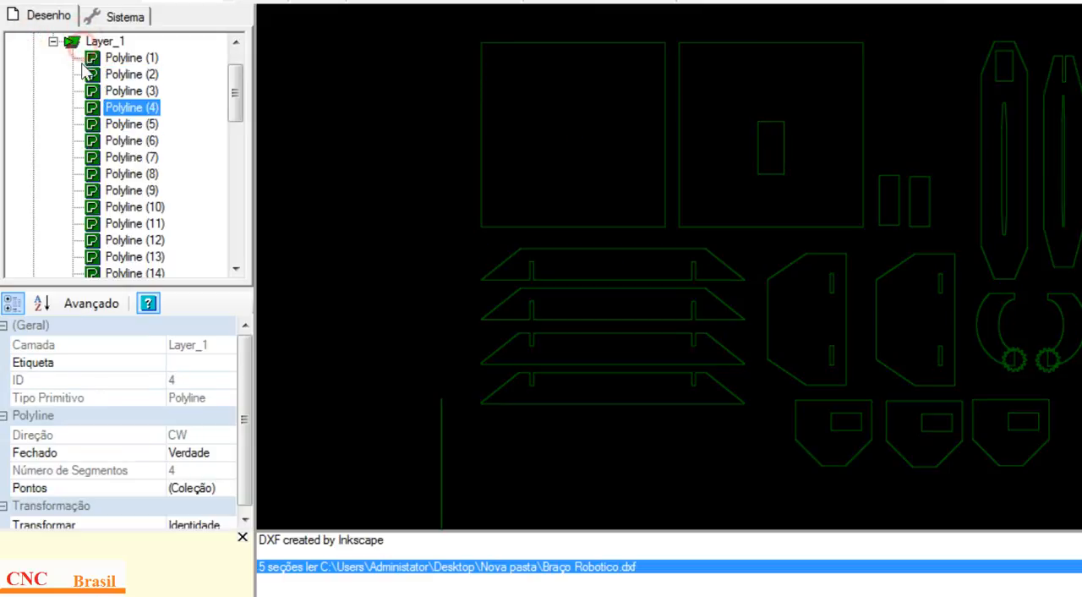
click(125, 137)
click(128, 158)
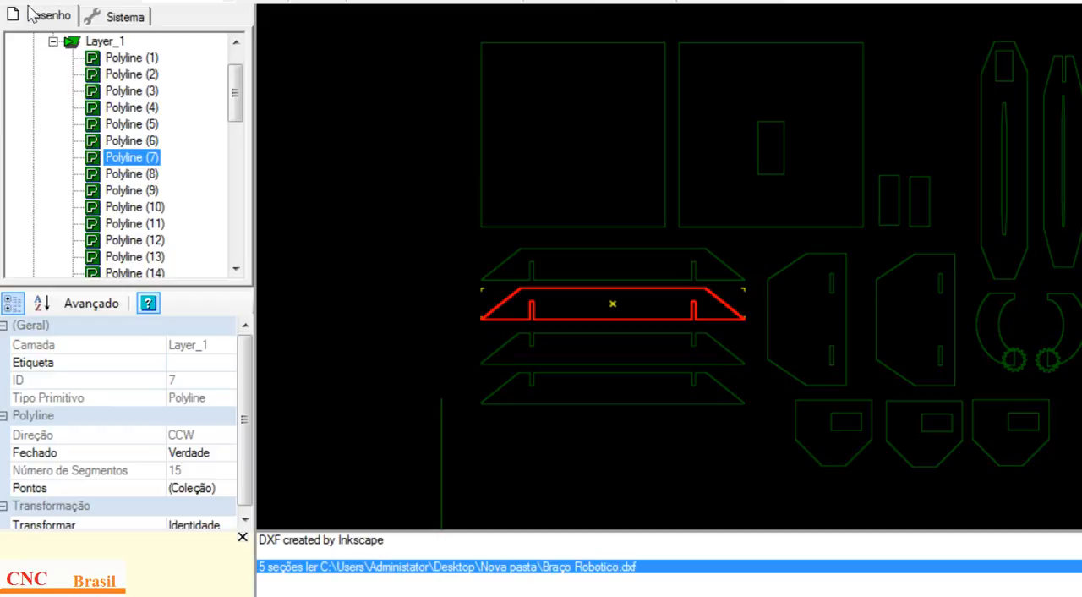
Step: Collapse Layer_1 and inspect the Perfil1 and Bolso1 machining operations under Parte1
click(52, 42)
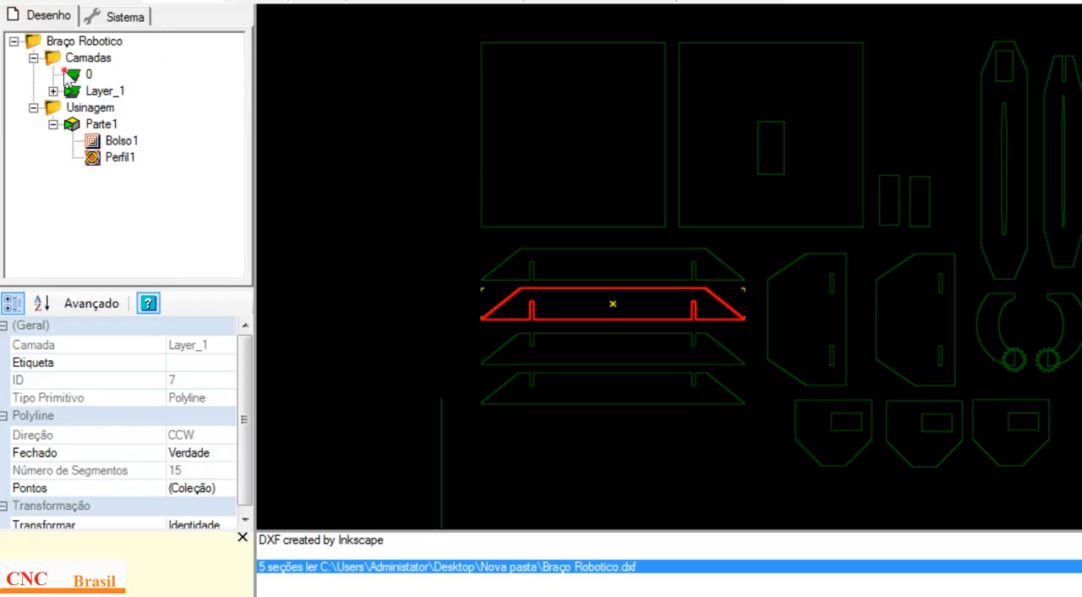
click(98, 142)
click(100, 159)
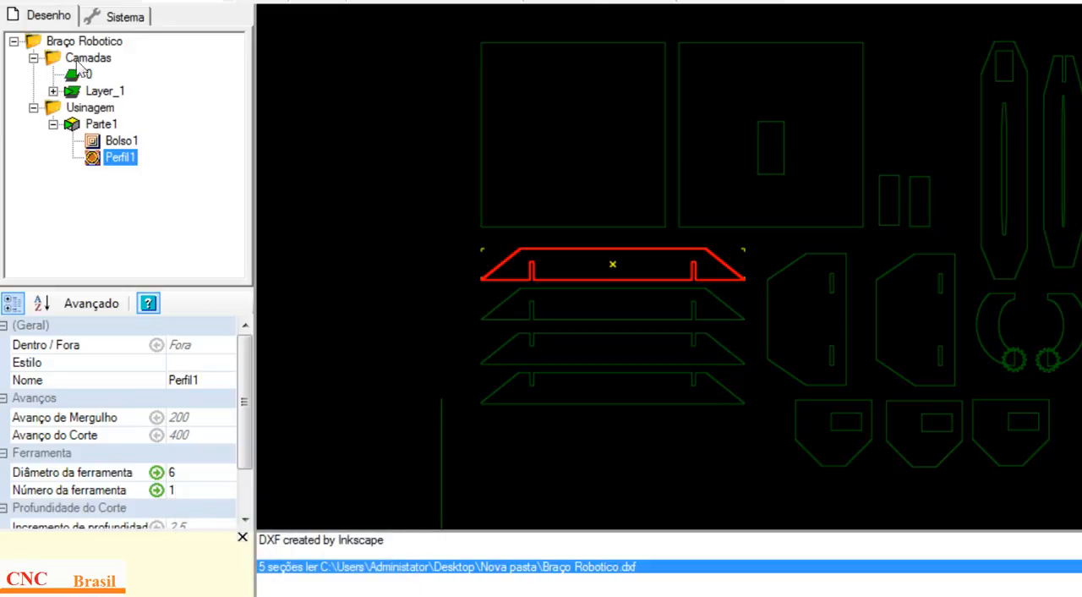
click(97, 140)
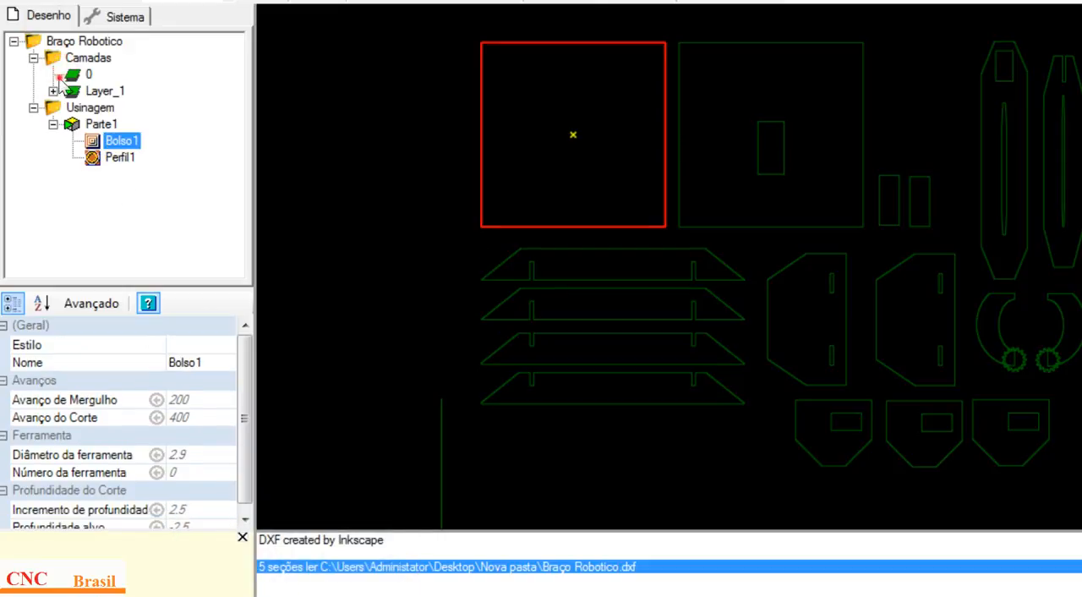
Step: Inspect the Perfil1 and Bolso1 operations again, and return to PowerPoint to advance from slide 4 to slide 5
click(120, 157)
click(122, 140)
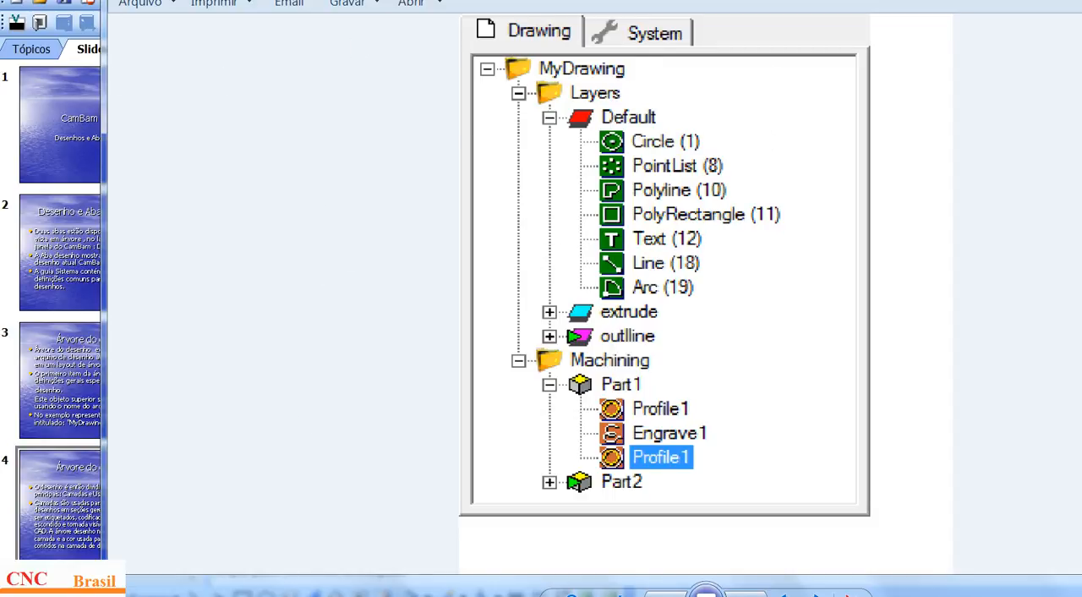
key(alt+Tab)
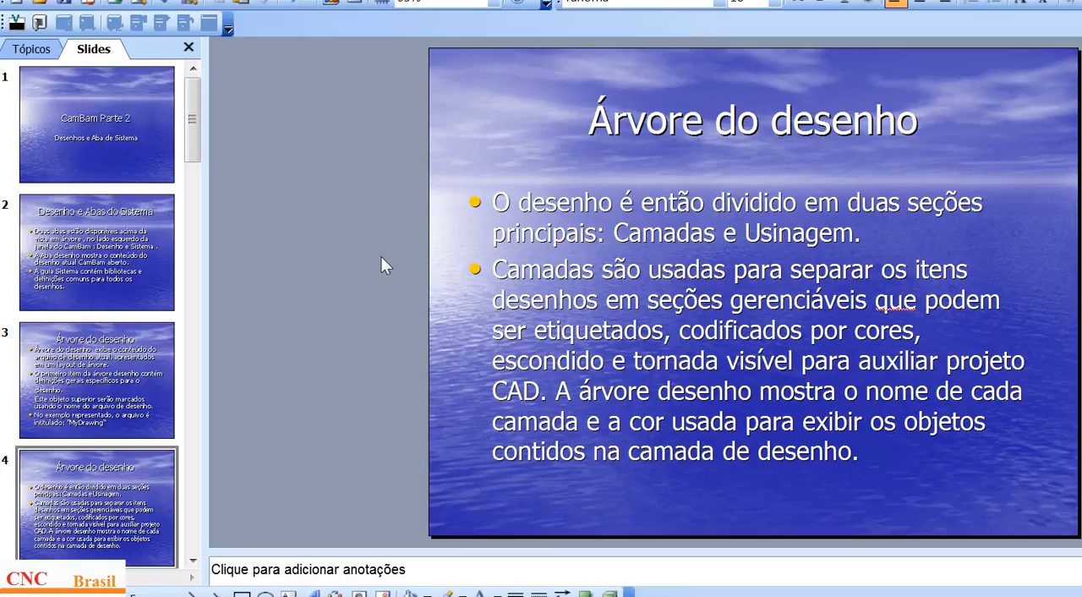
key(Page_Down)
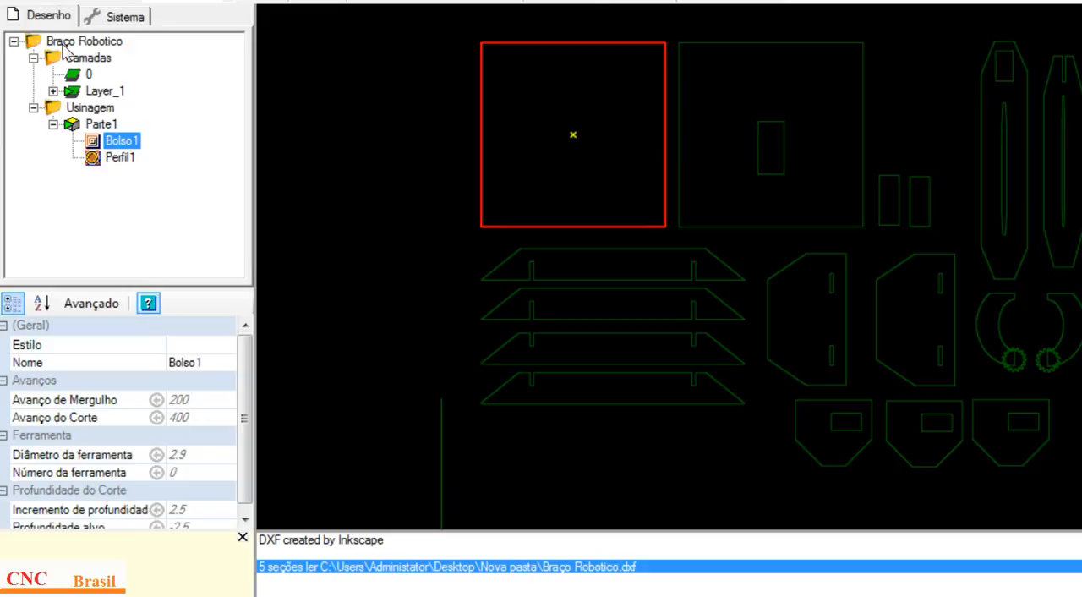
Step: In CamBam, collapse Usinagem and Camadas, and reopen Camadas to show the properties of layer 0
click(32, 106)
click(33, 57)
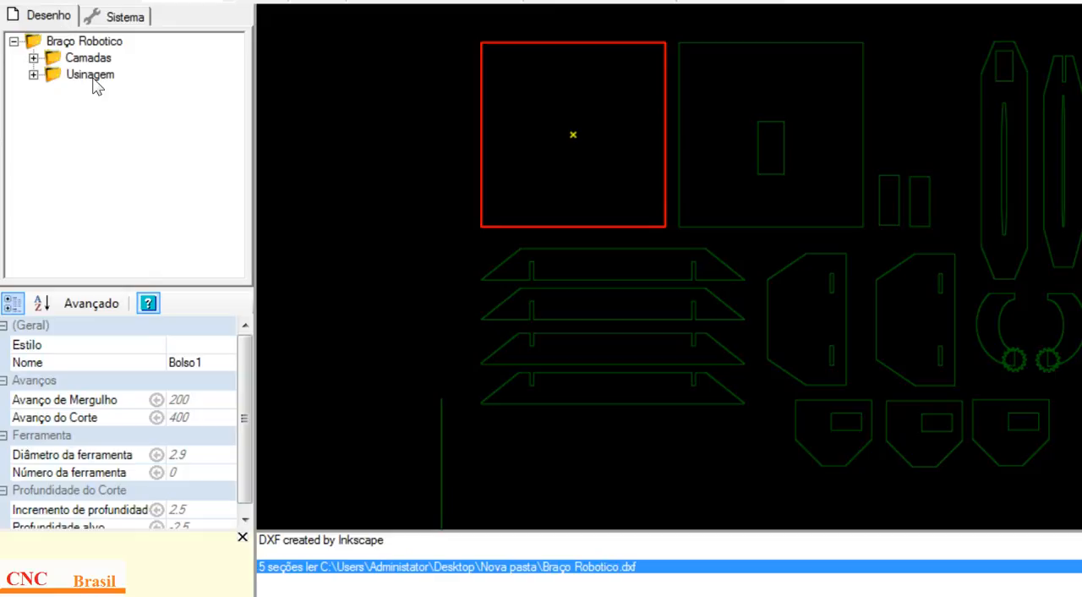
click(33, 57)
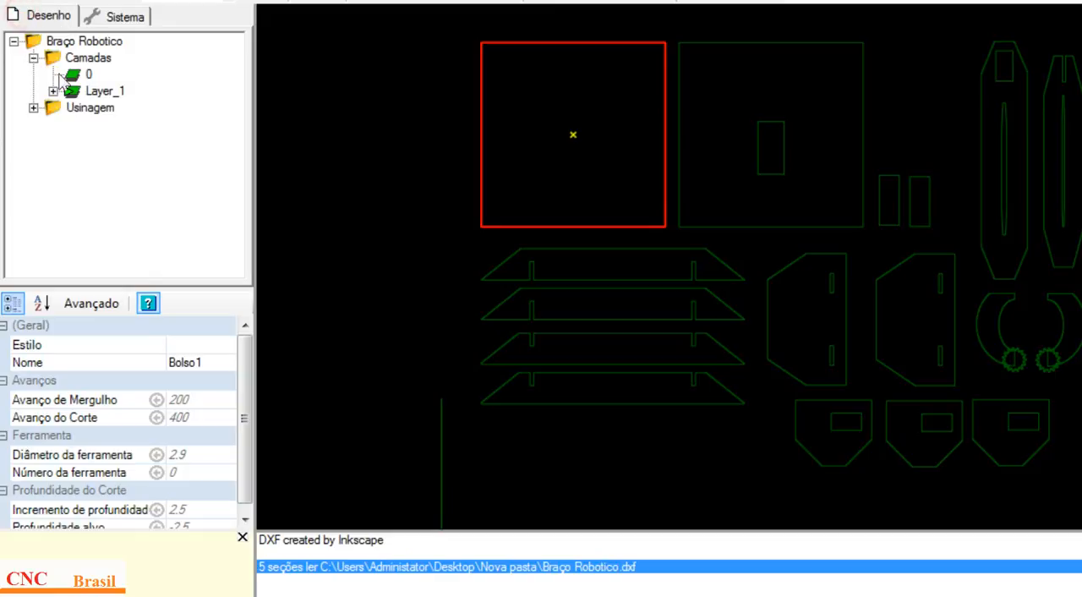
click(88, 74)
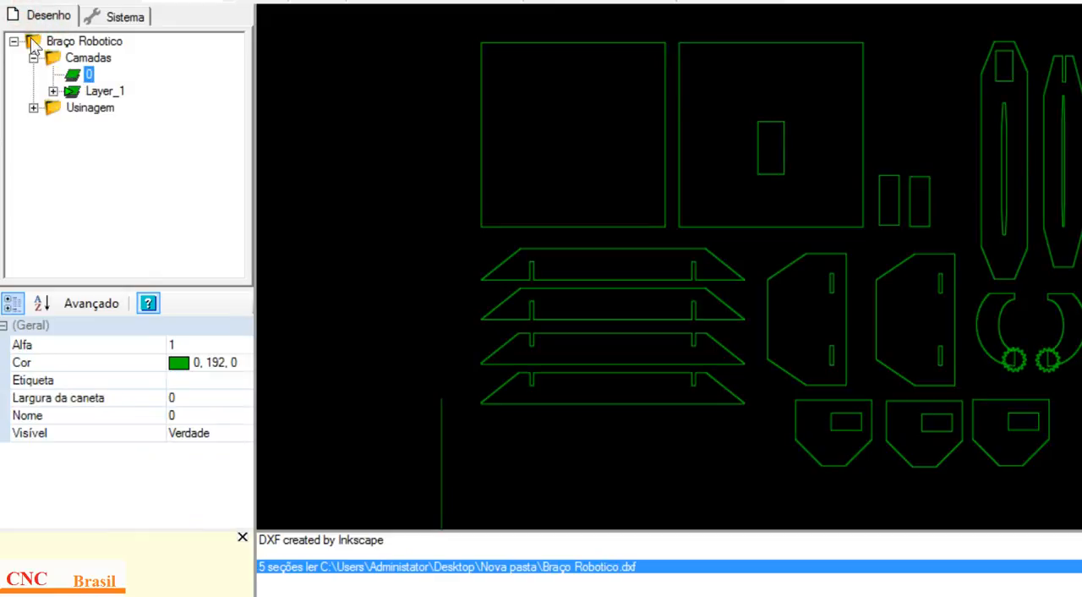
Step: Expand Layer_1 and highlight its polylines one after another, ending with Polyline (5)
click(52, 91)
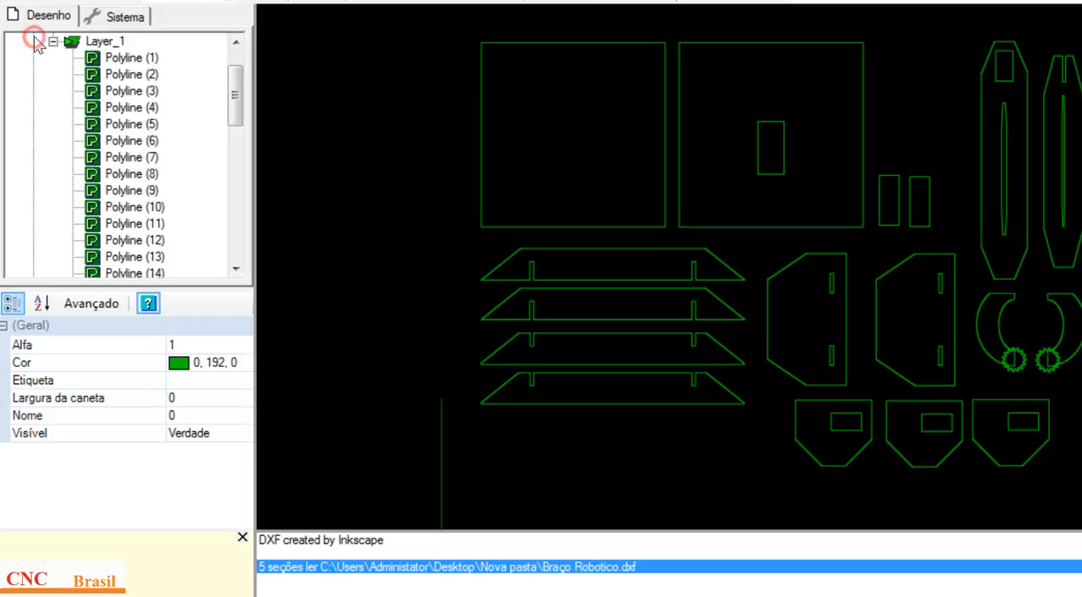
click(107, 55)
key(Down)
key(Down)
key(Down)
key(Down)
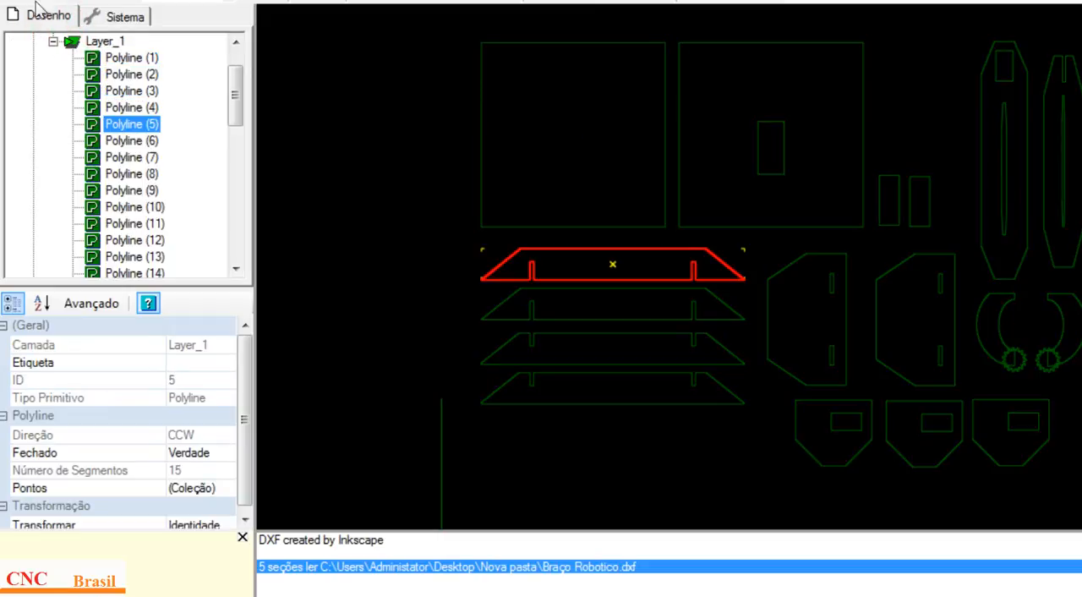
Step: Review slide 5 in PowerPoint and the example picture of the MyDrawing tree, and return to CamBam
click(53, 41)
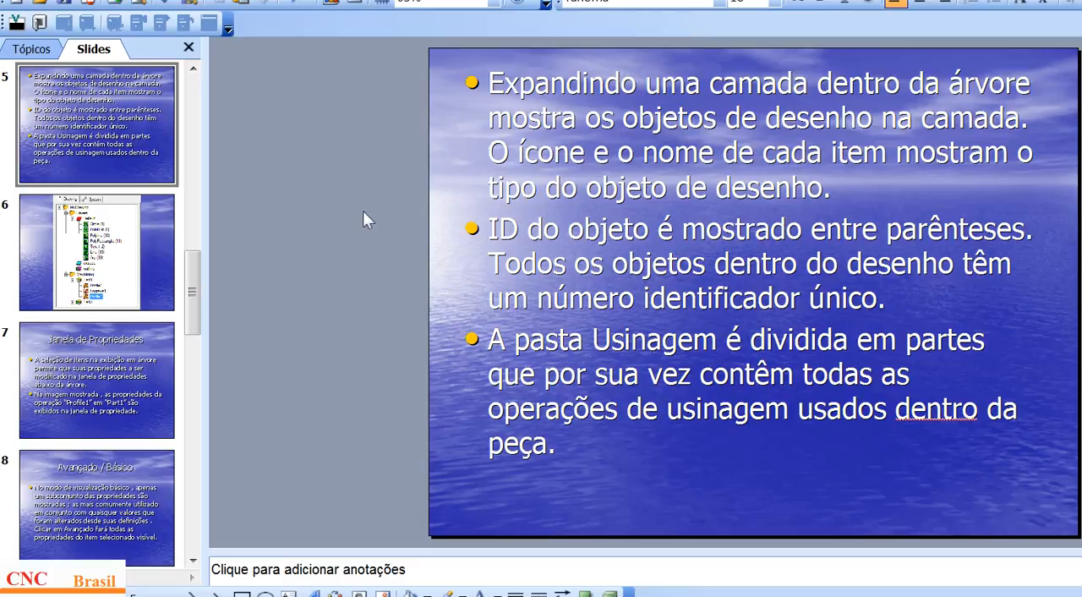
click(326, 594)
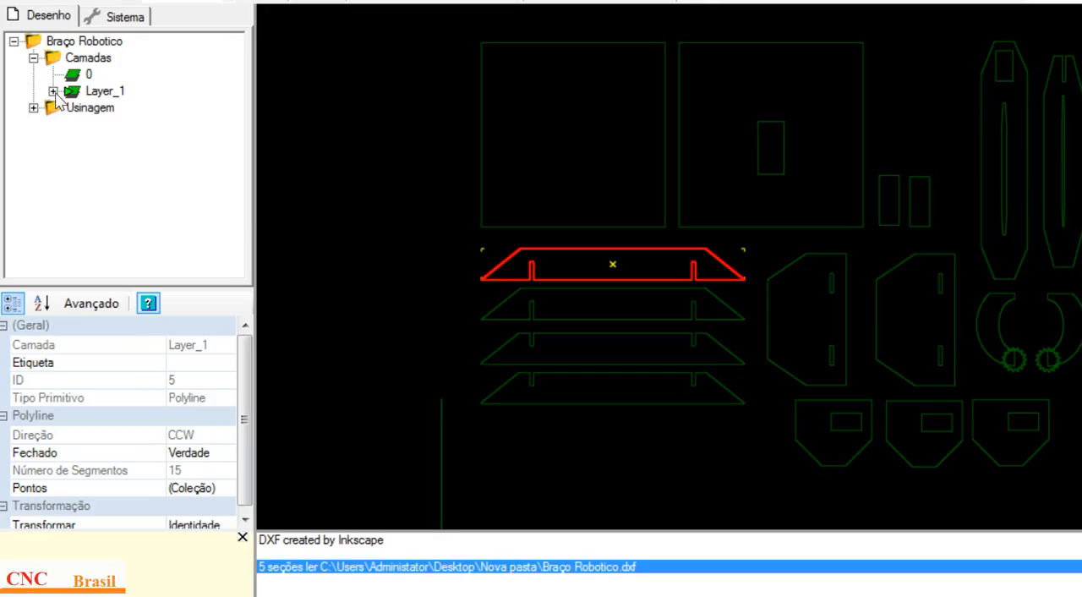
click(52, 91)
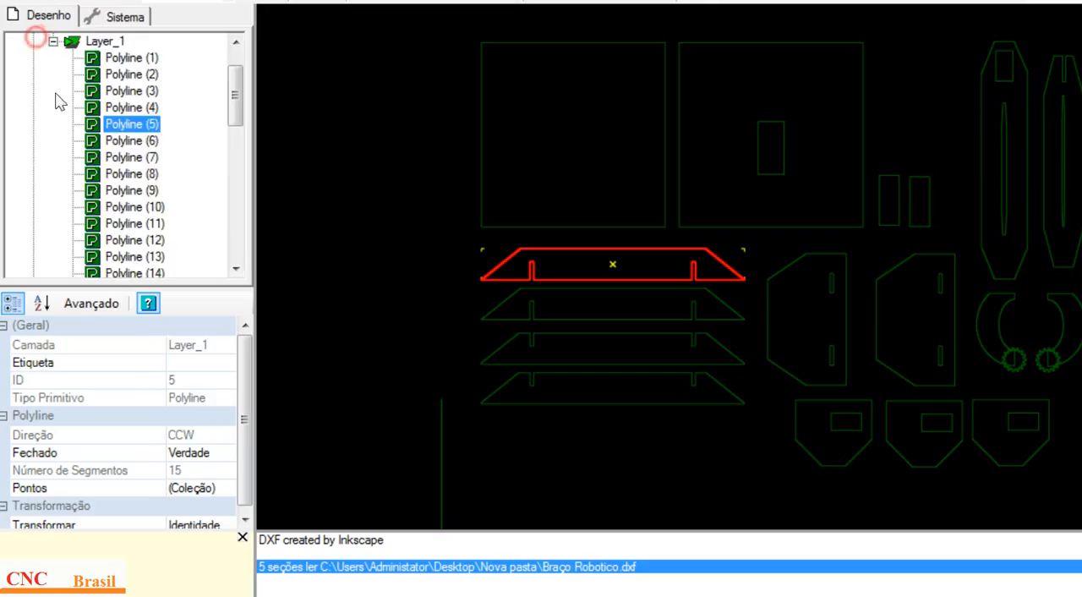
Step: Highlight the polylines of Layer_1 in order from Polyline (1) to Polyline (8)
click(133, 57)
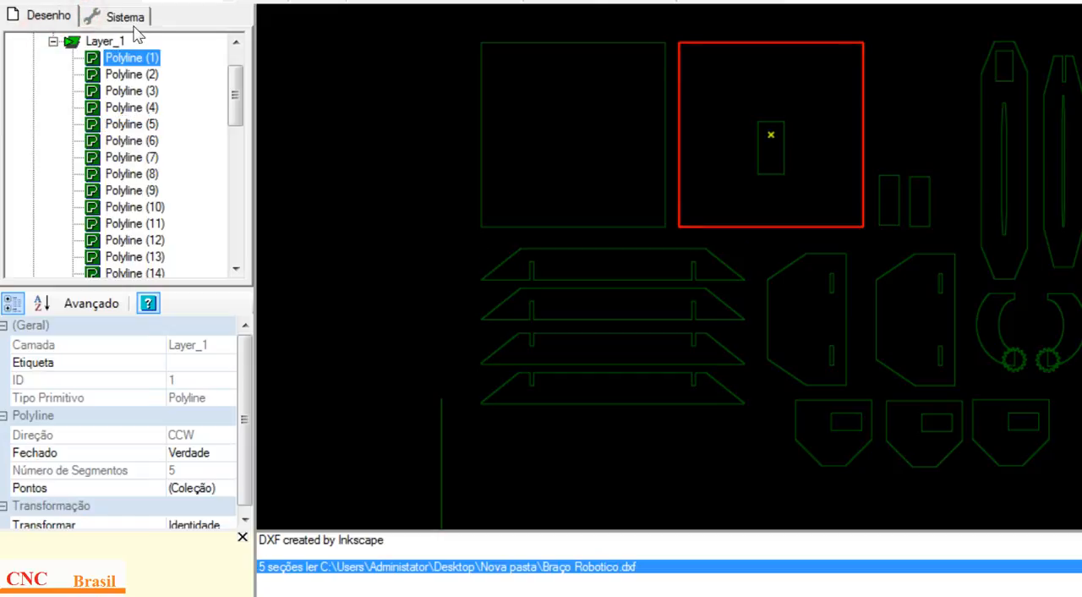
click(131, 75)
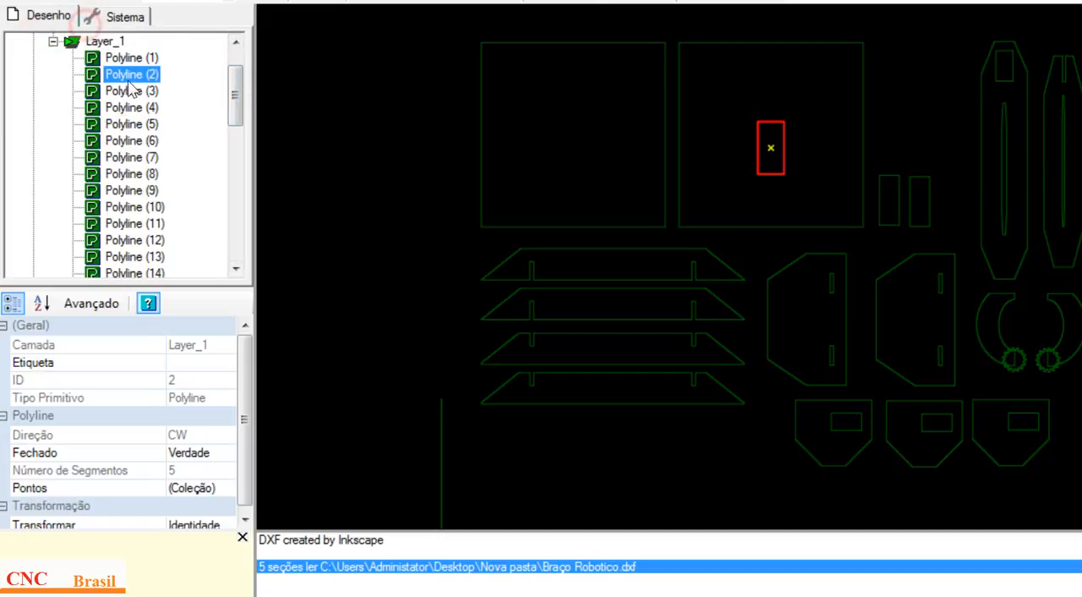
click(132, 92)
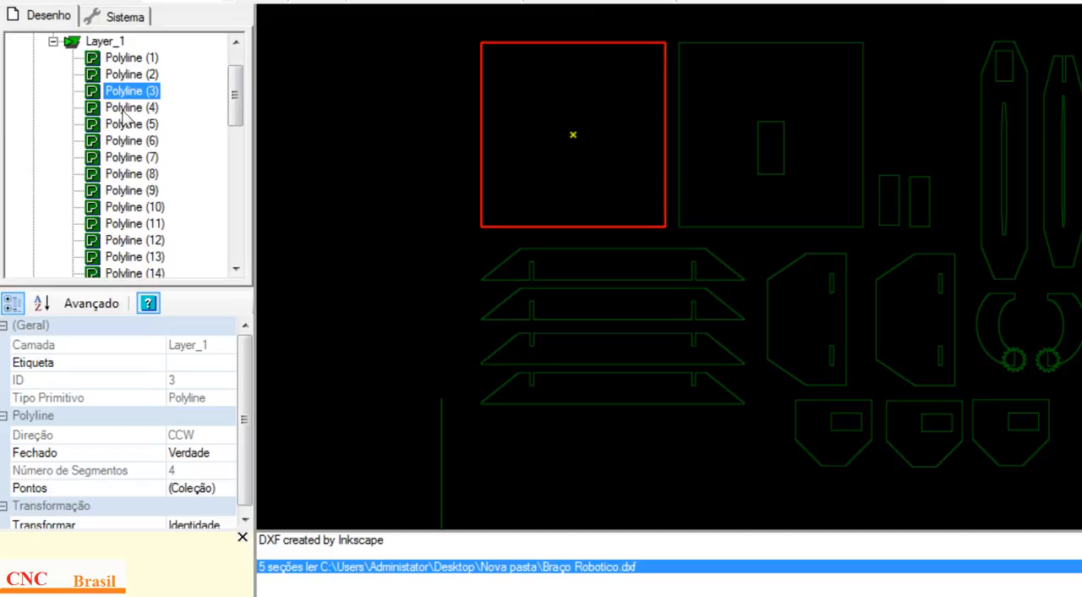
key(Down)
key(Down)
key(Down)
key(Down)
key(Down)
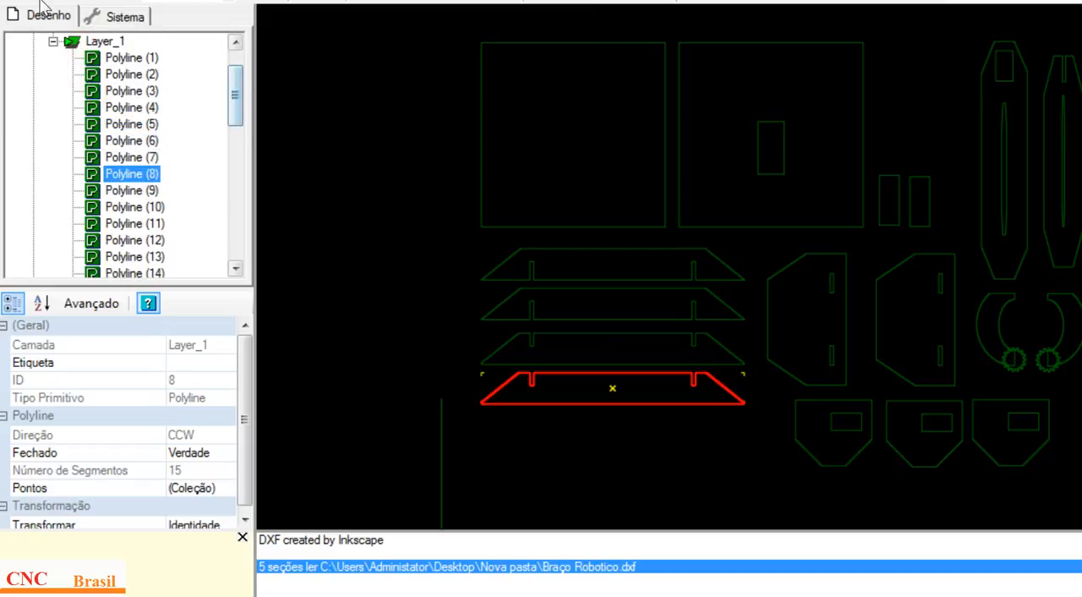
Step: Collapse Layer_1 and the Camadas folder, and expand the Usinagem folder
click(53, 42)
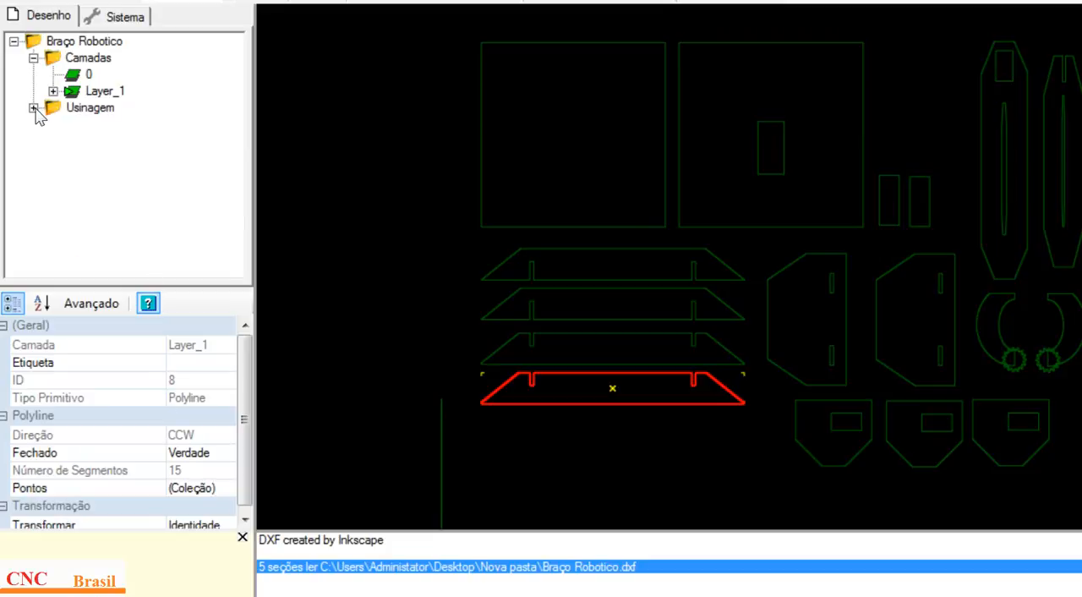
click(33, 59)
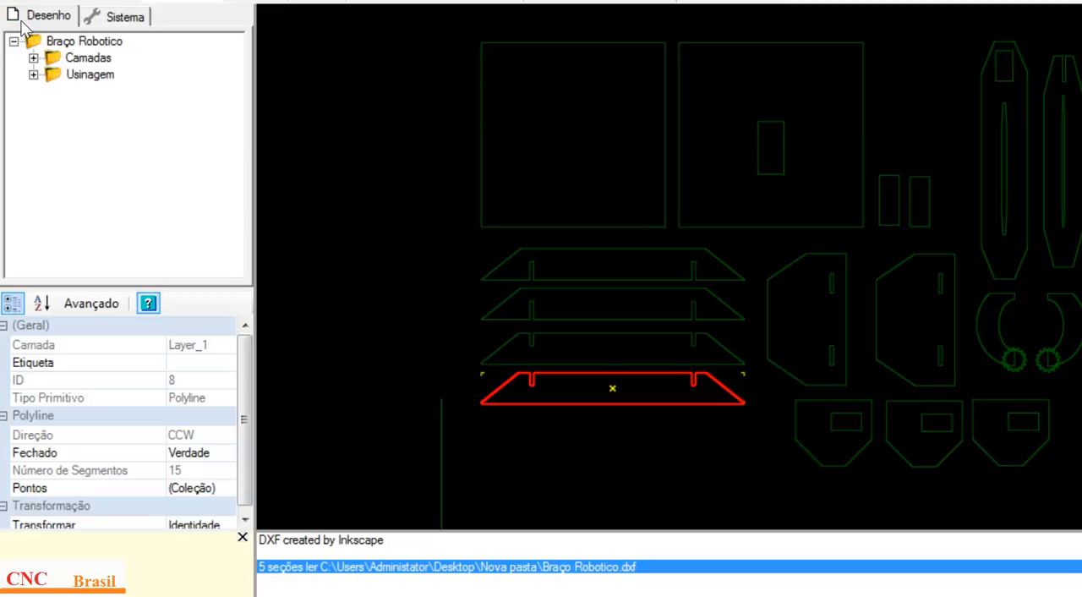
click(33, 74)
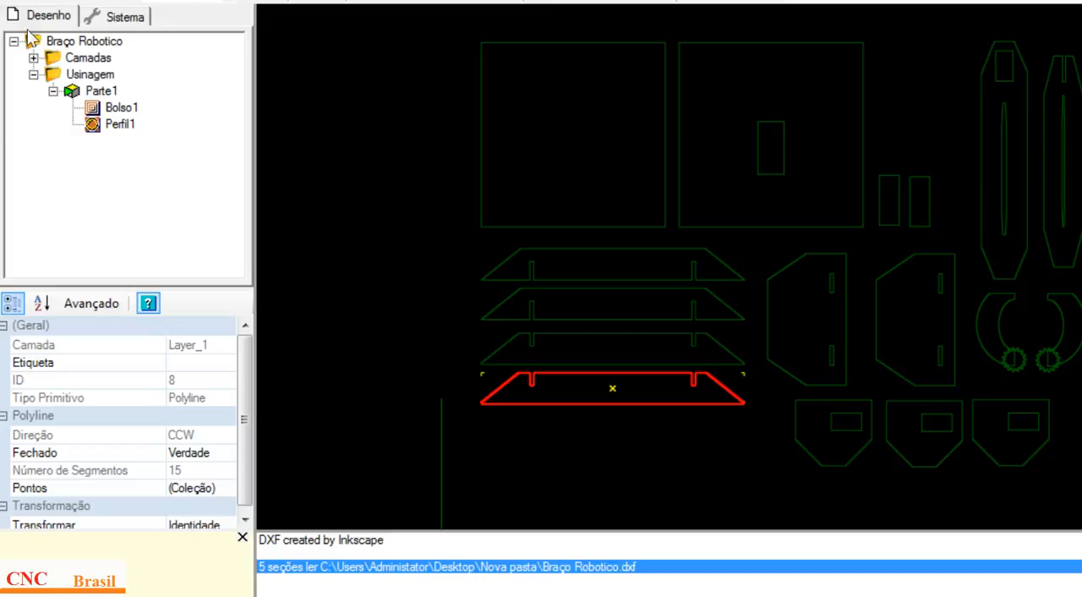
Step: Show the properties of the Bolso1 and Perfil1 operations and of their parent Parte1
click(119, 109)
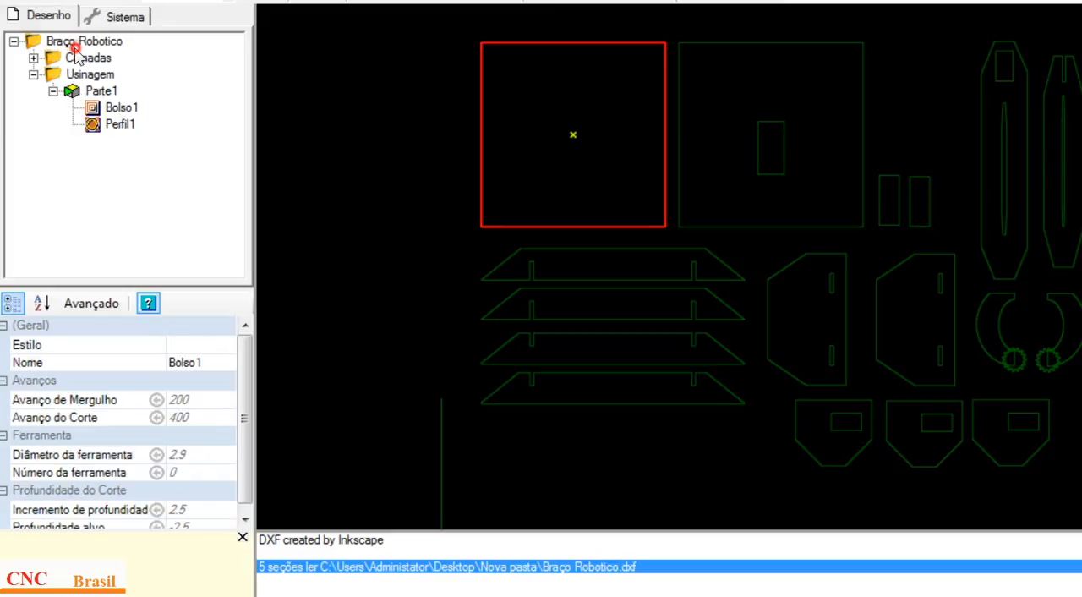
click(120, 128)
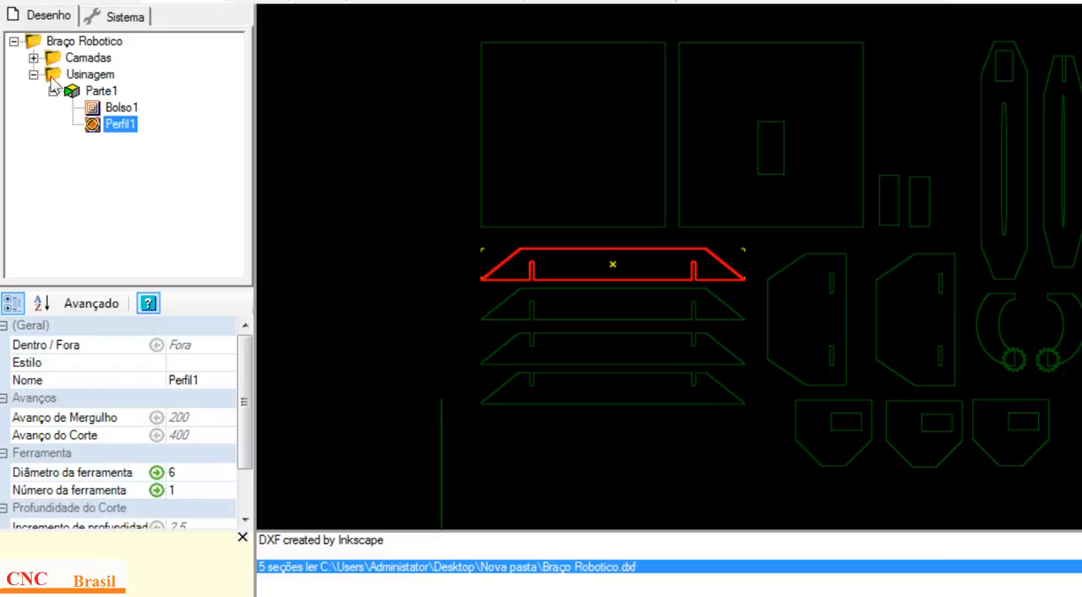
click(106, 91)
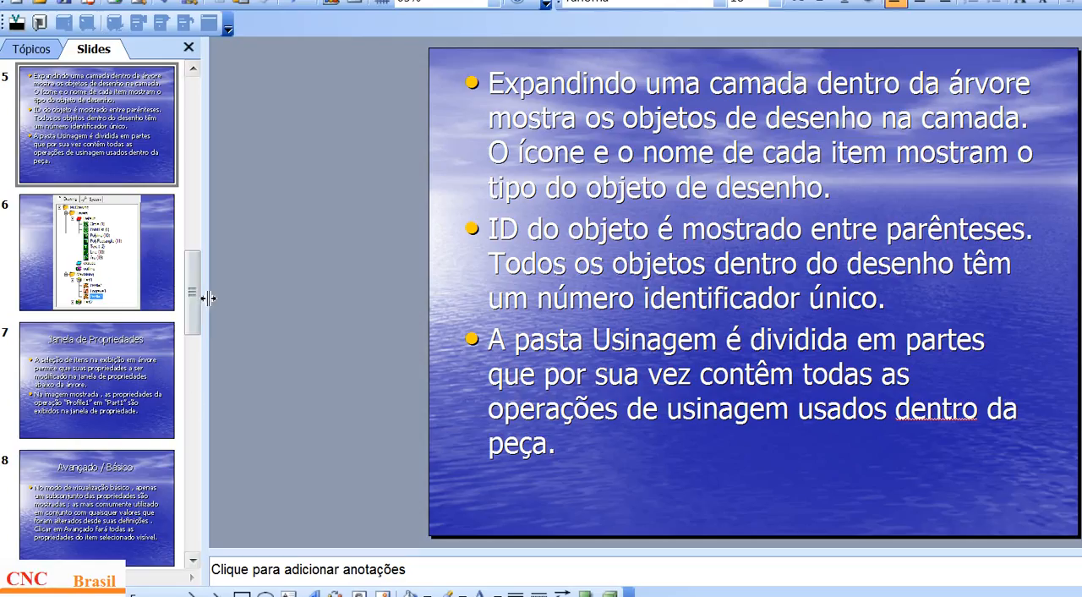
Step: Show slide 6 and slide 7, Janela de Propriedades, in PowerPoint, and return to CamBam
key(Page_Down)
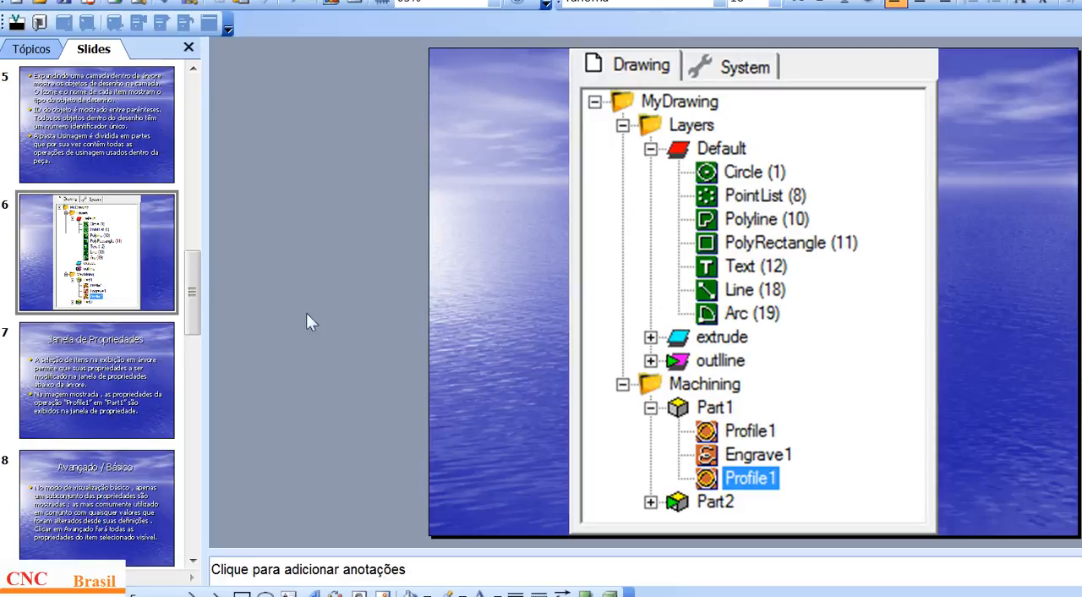
key(Page_Down)
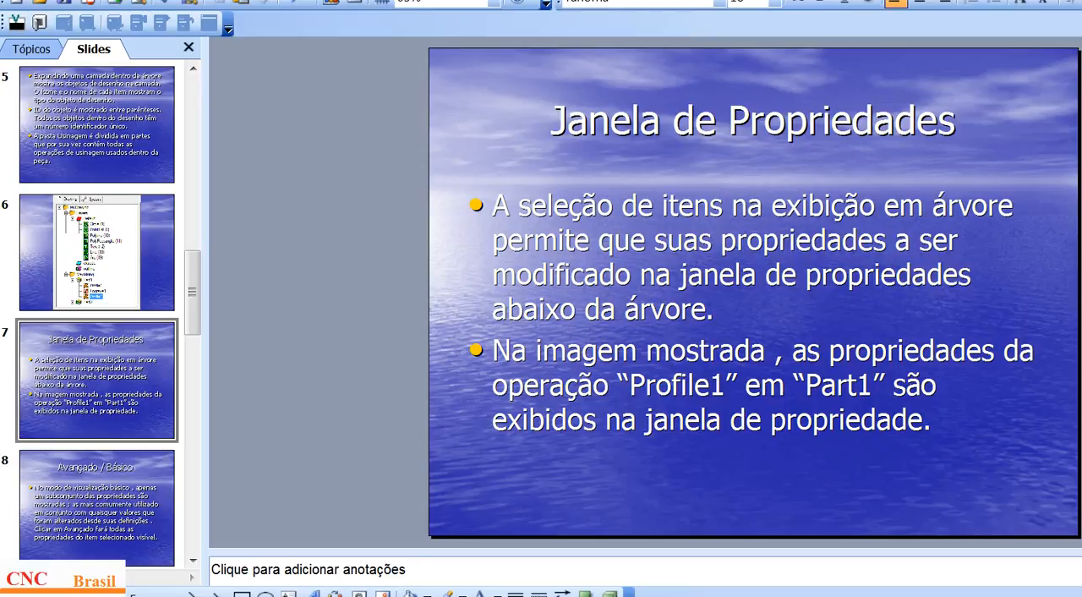
click(295, 595)
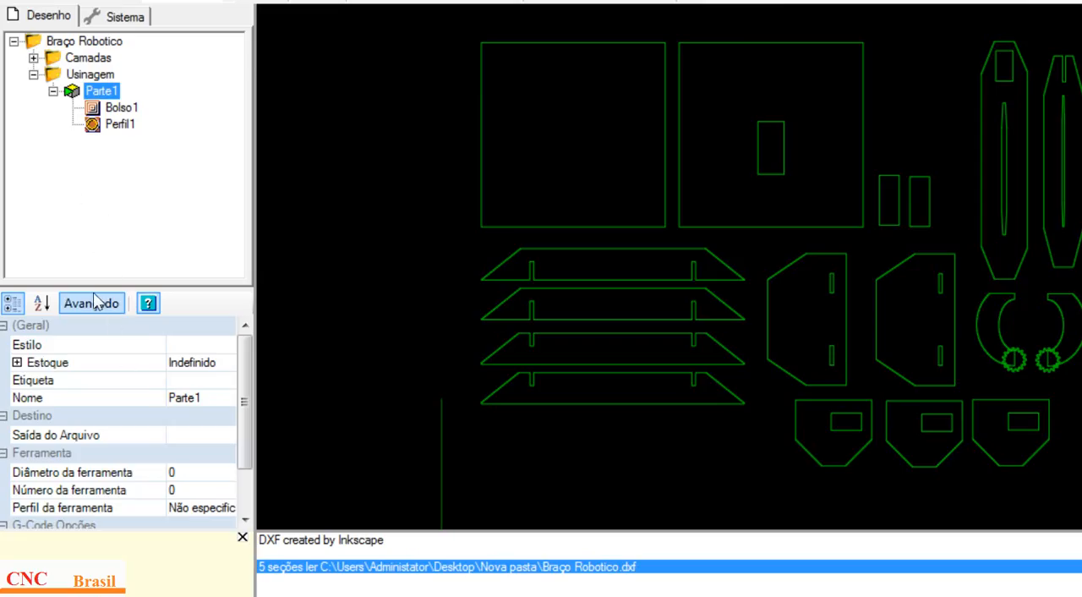
Step: Display the advanced properties of Parte1 and return the property window to the basic view
click(103, 303)
click(50, 182)
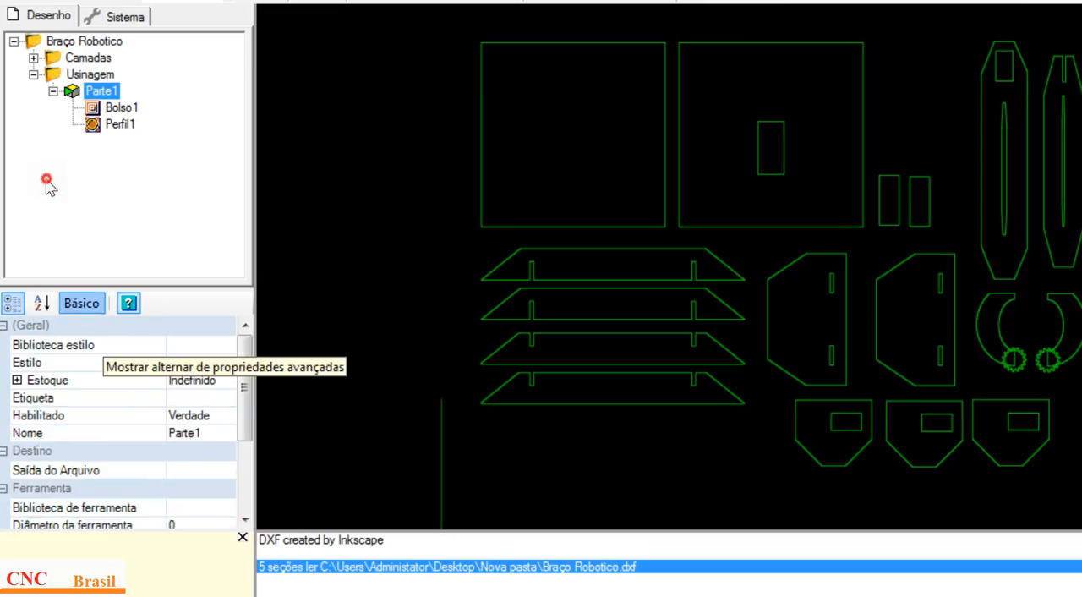
click(52, 180)
click(52, 180)
click(51, 180)
click(54, 179)
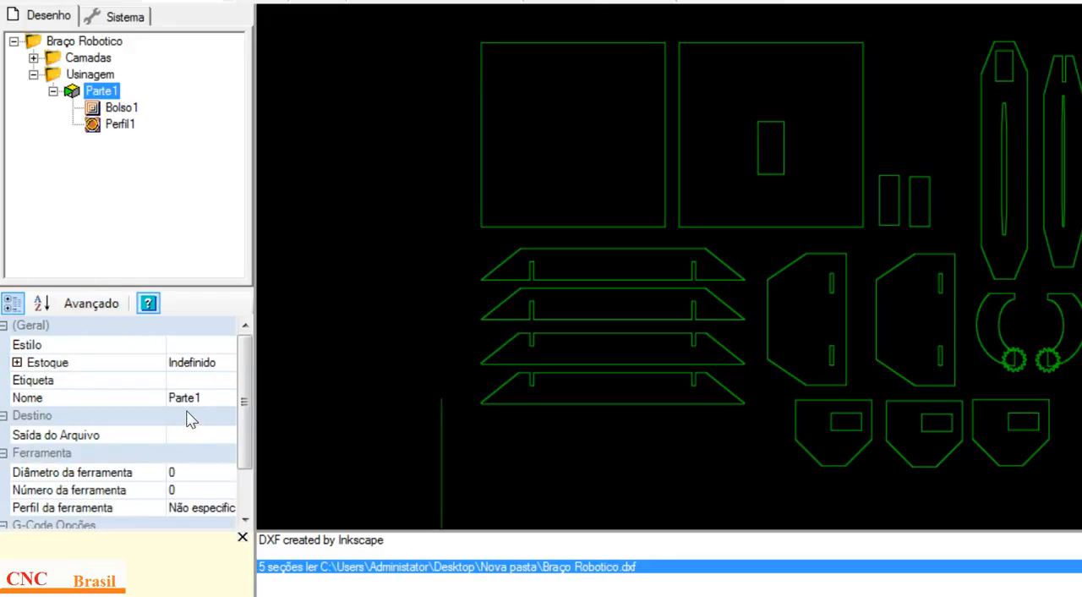
Step: Switch to PowerPoint's slide 7, view the MyDrawing example picture, and return to the slide
mouse_move(188, 596)
click(189, 595)
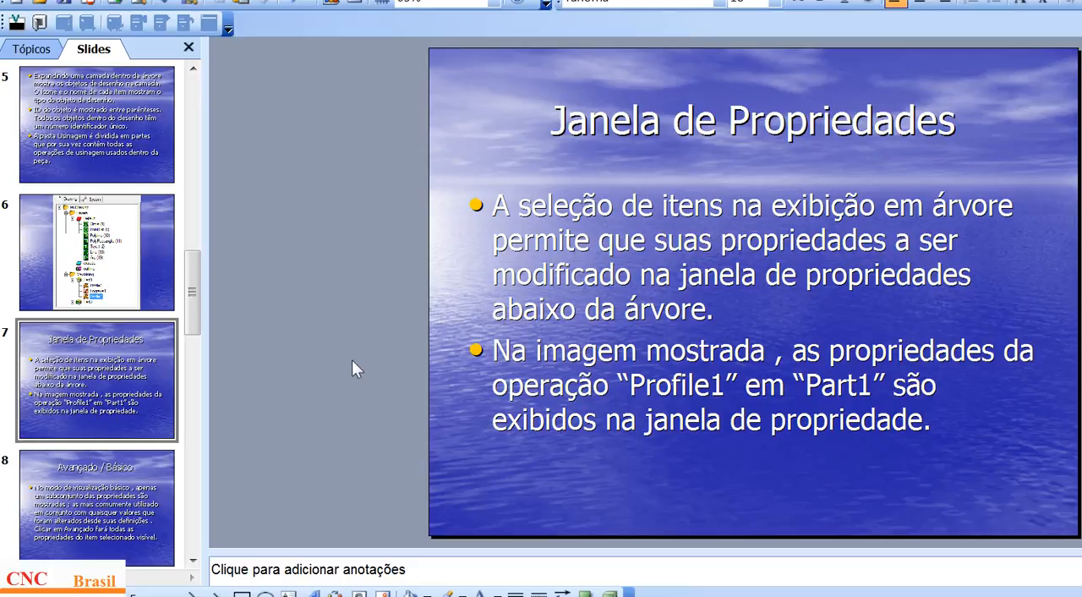
click(311, 596)
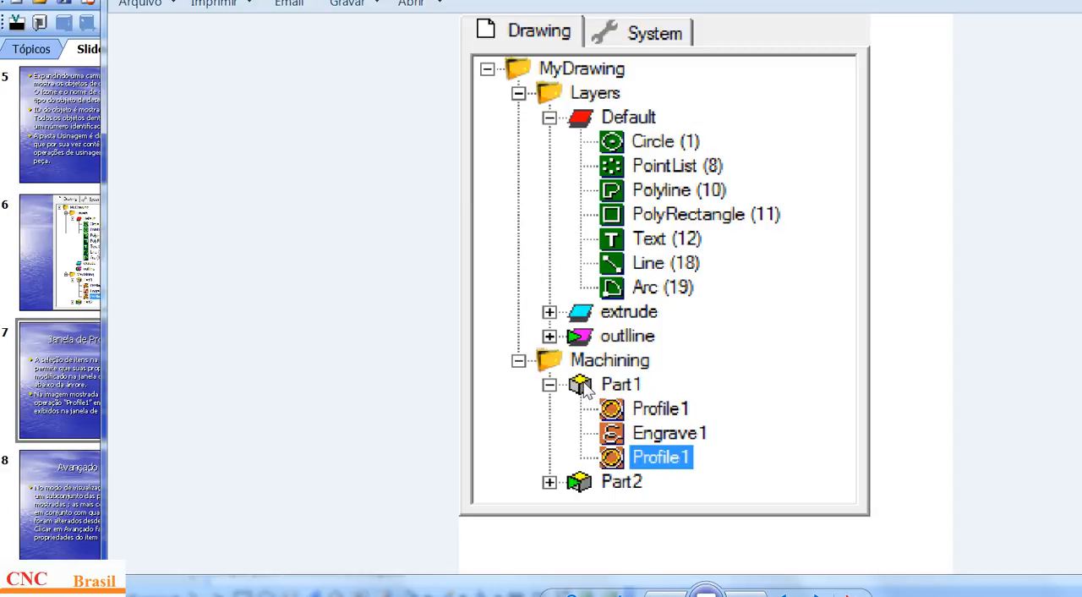
key(alt+Tab)
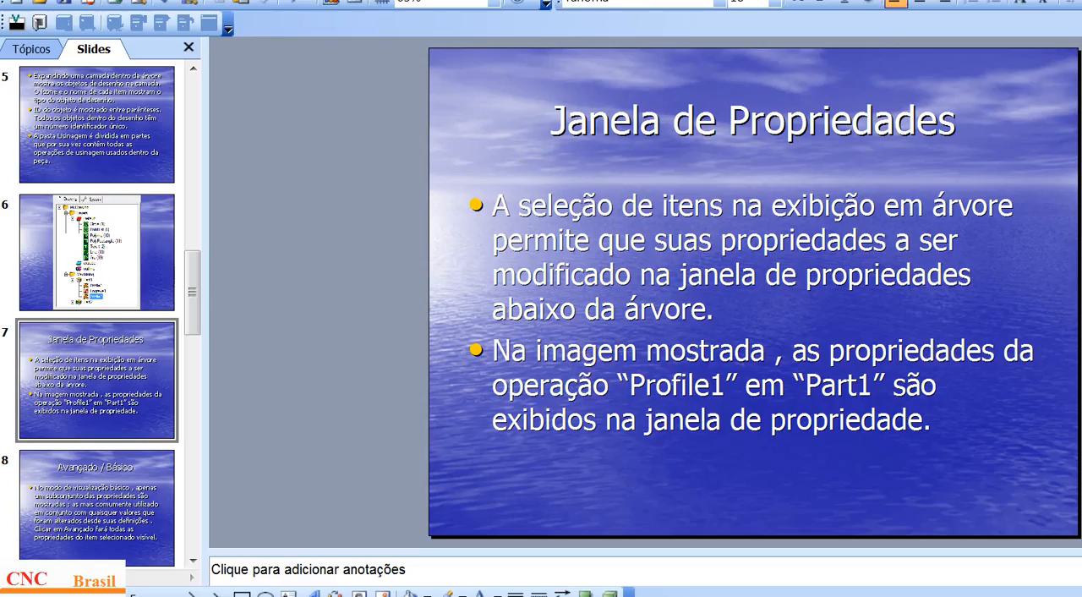
Step: Advance to slide 8 and temporarily highlight its title, Avançado / Básico
key(Page_Down)
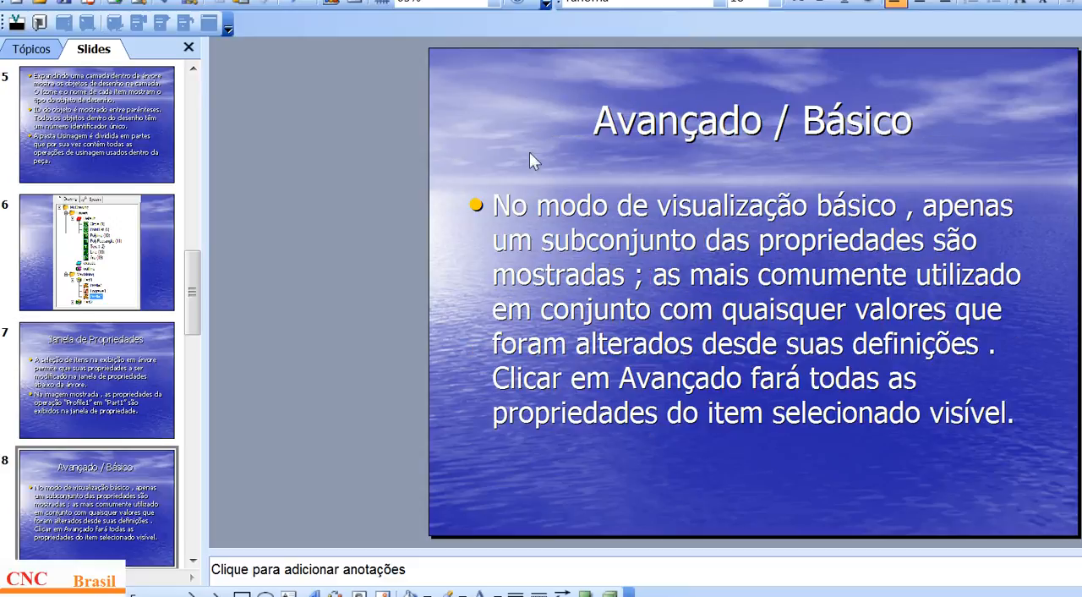
drag(595, 121, 923, 116)
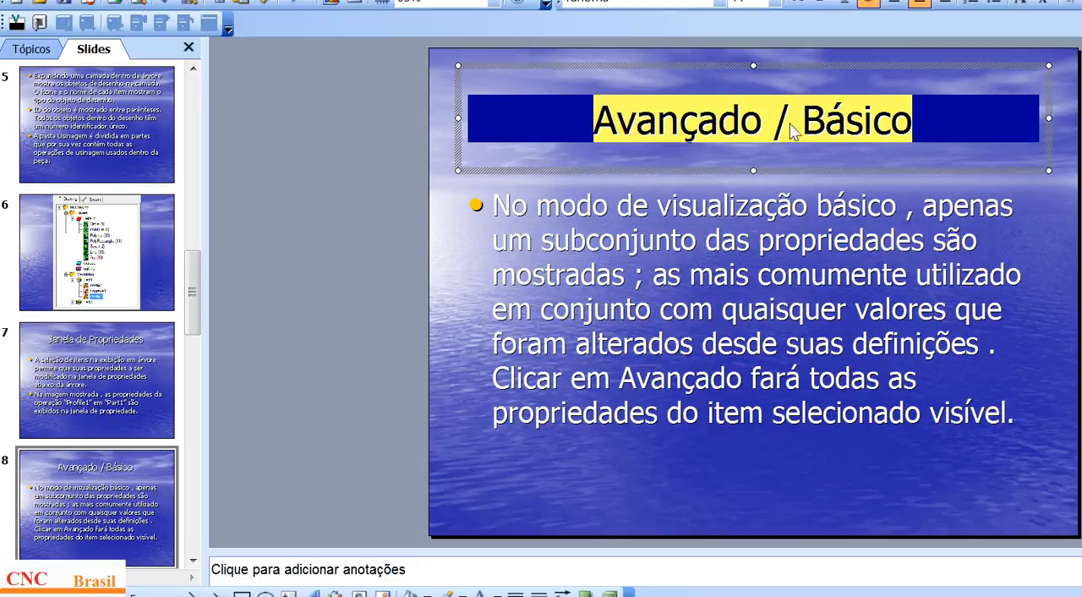
click(448, 231)
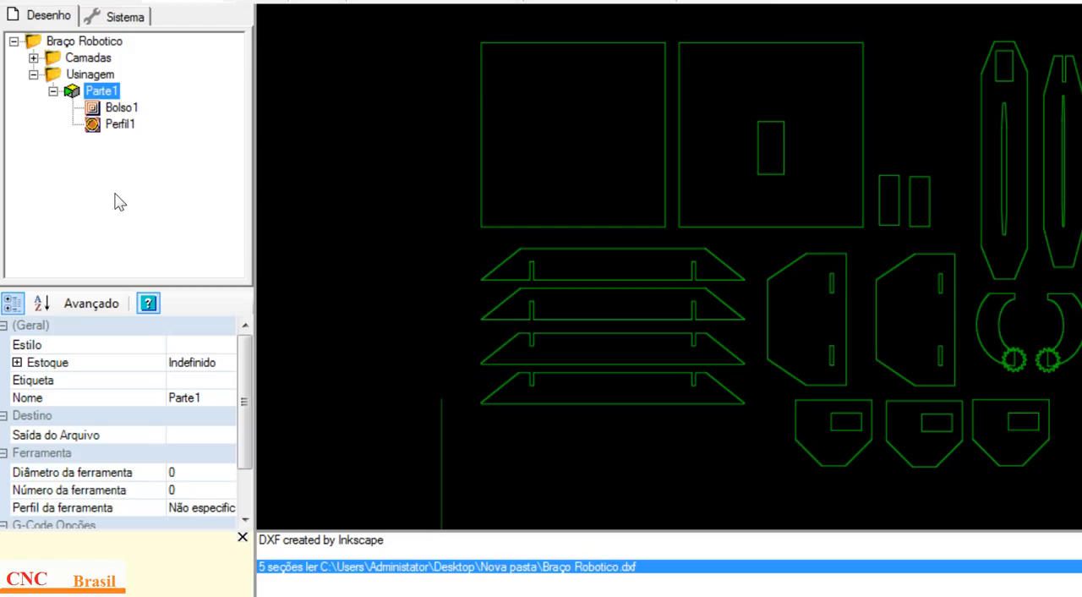
Step: Browse Parte1's advanced properties in CamBam, restoring the basic view, and switch to PowerPoint to show slide 9 about the property symbols
click(101, 302)
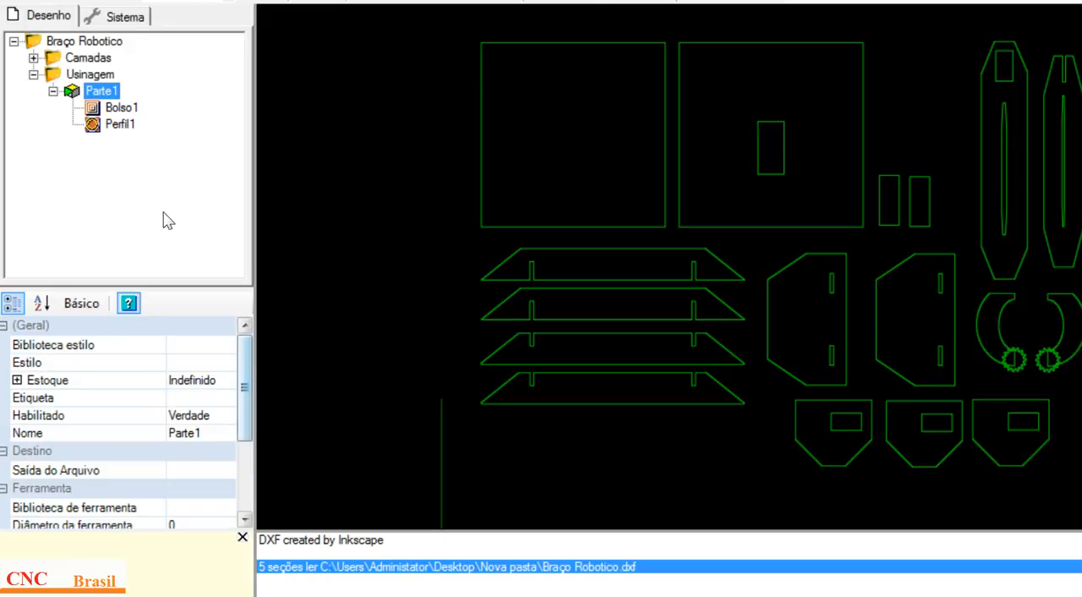
drag(245, 373, 244, 405)
click(82, 302)
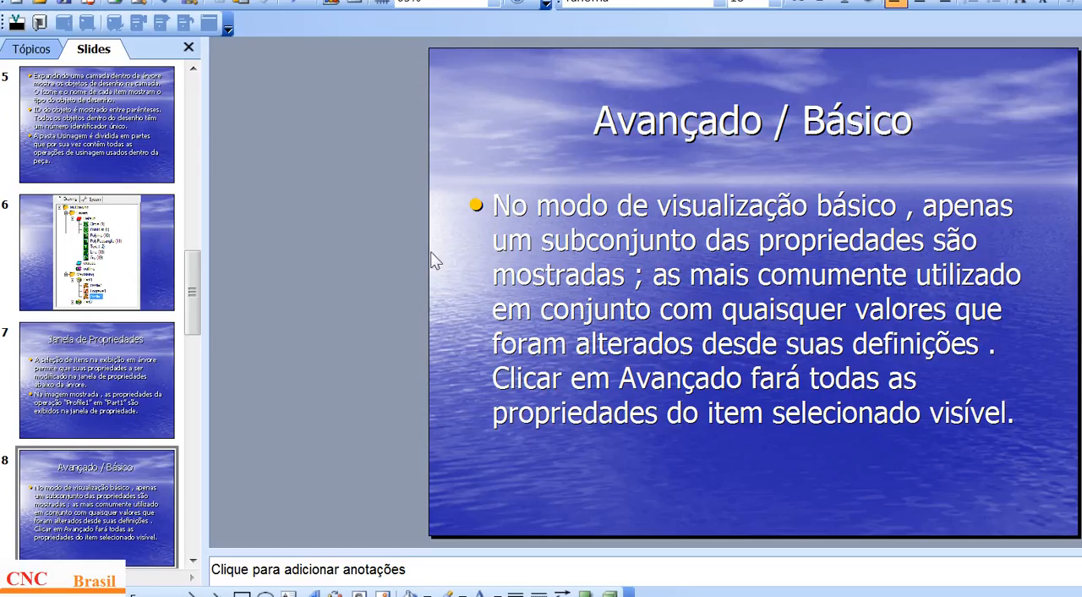
scroll(411, 241, down, 1)
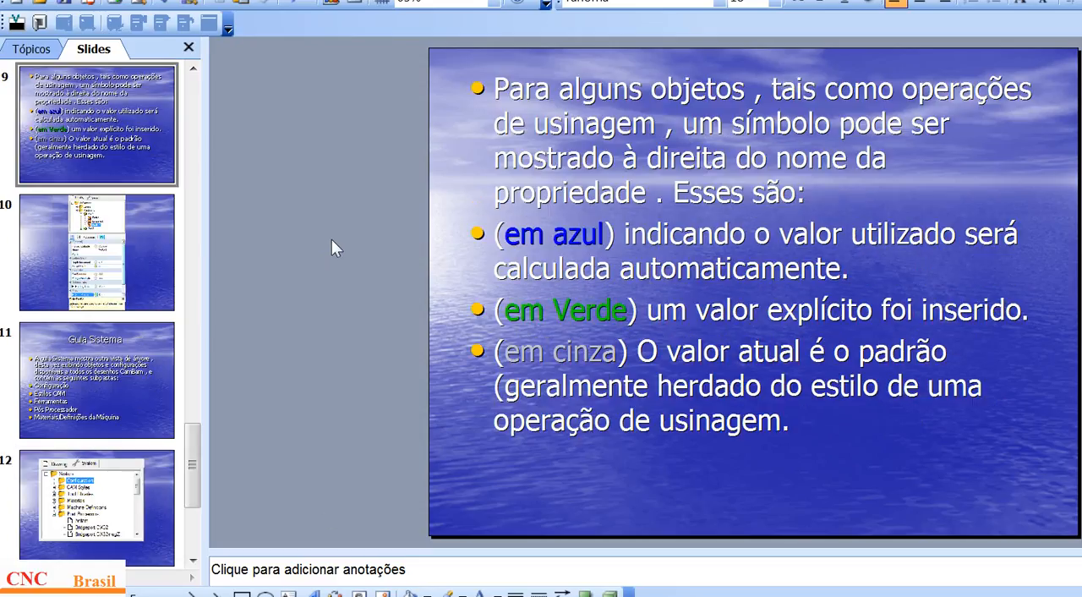
Step: Temporarily highlight em azul, em Verde and em cinza in slide 9's text, then clear the selection
drag(505, 234, 572, 243)
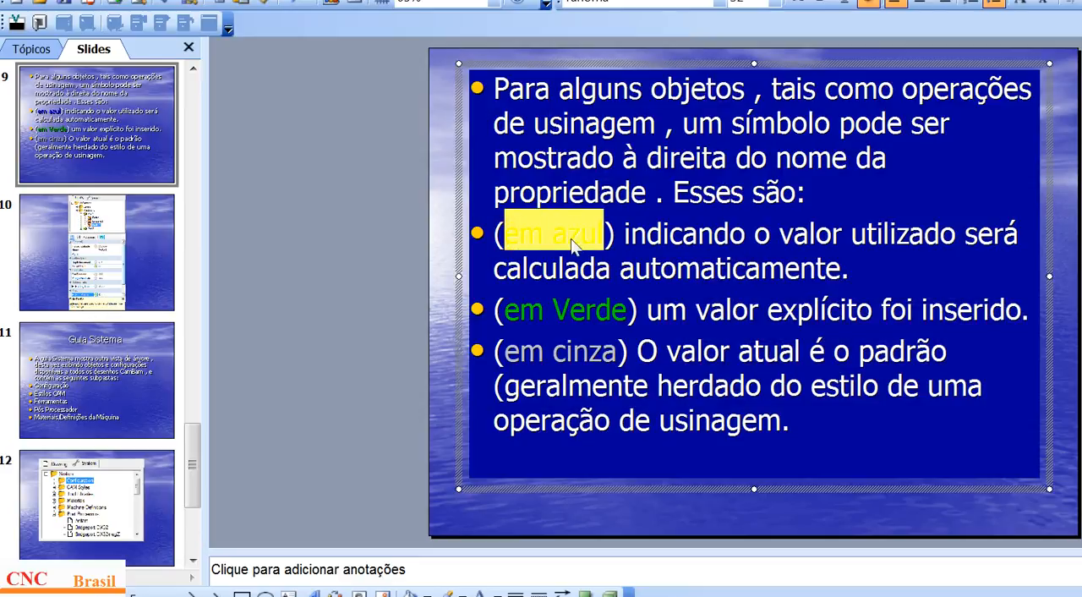
drag(505, 311, 625, 311)
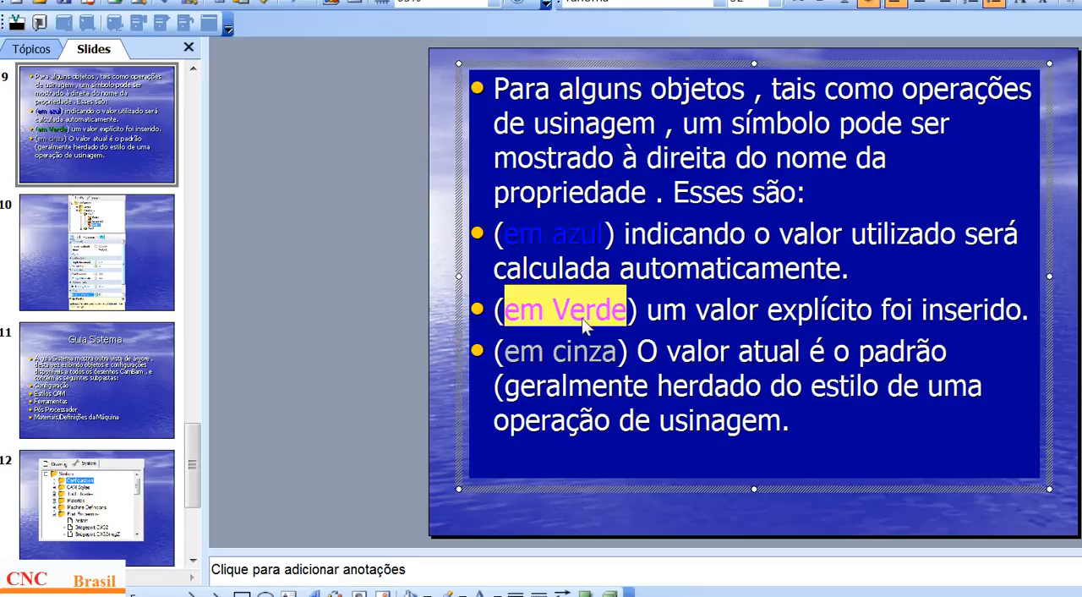
drag(505, 352, 617, 353)
click(365, 311)
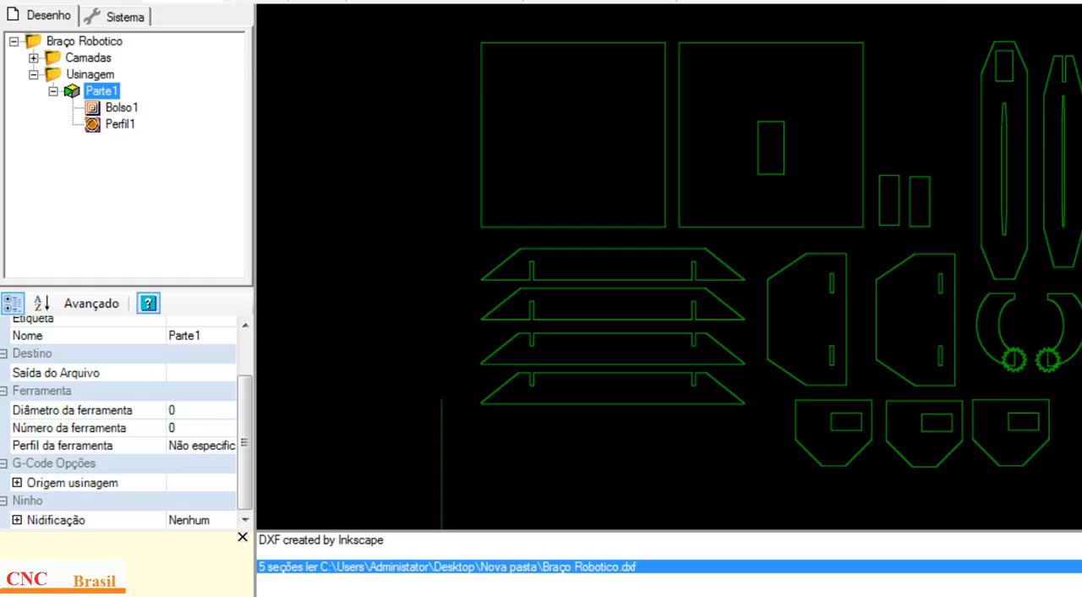
Step: Switch to CamBam and inspect the value symbols beside Perfil1's Avanço de Mergulho, Avanço do Corte and Diâmetro da ferramenta
click(98, 110)
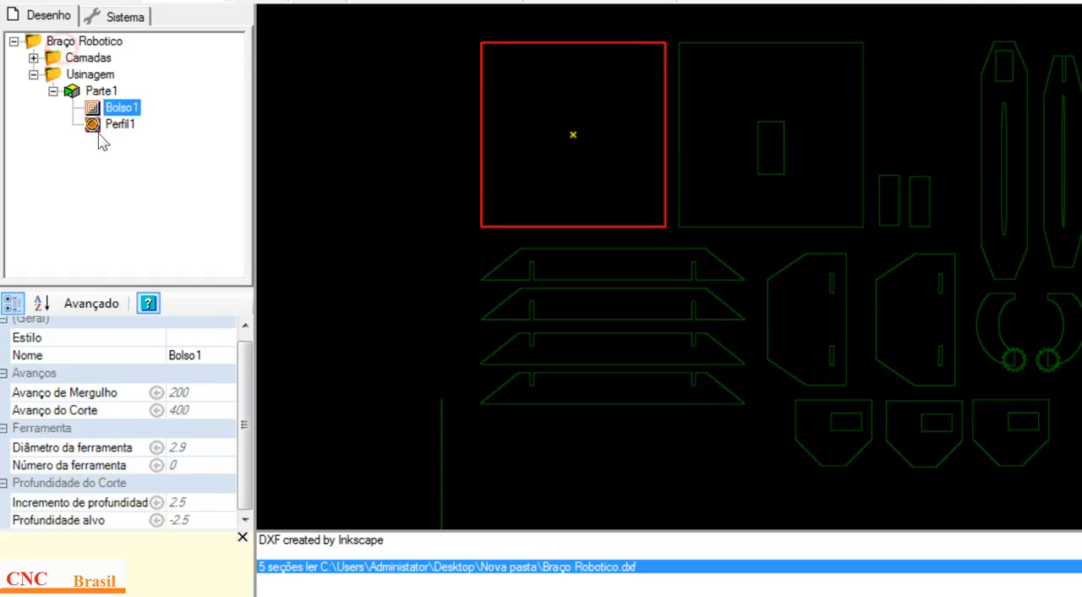
click(103, 125)
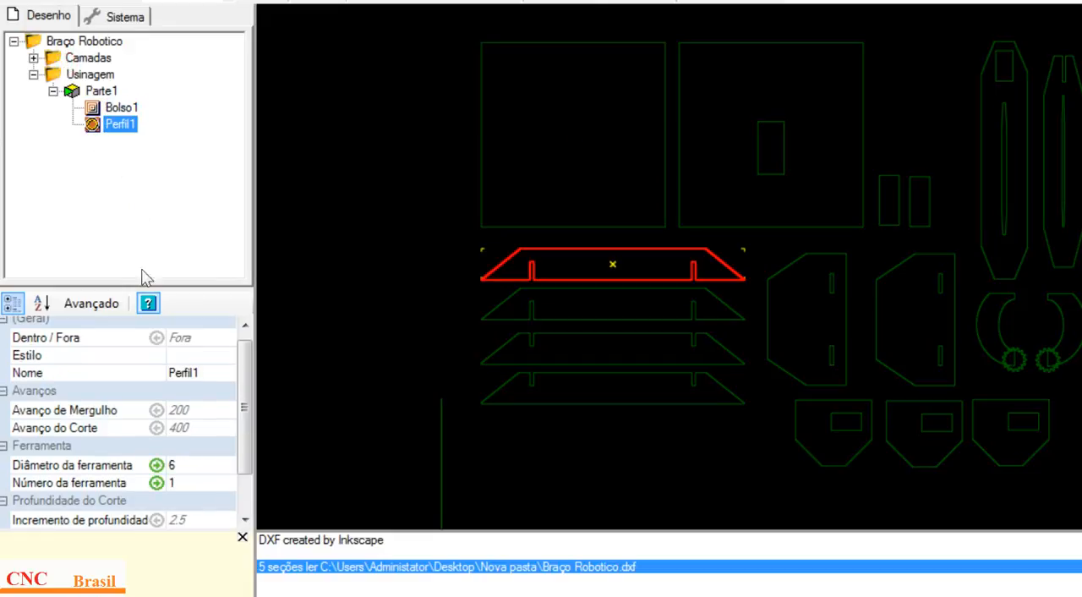
click(154, 412)
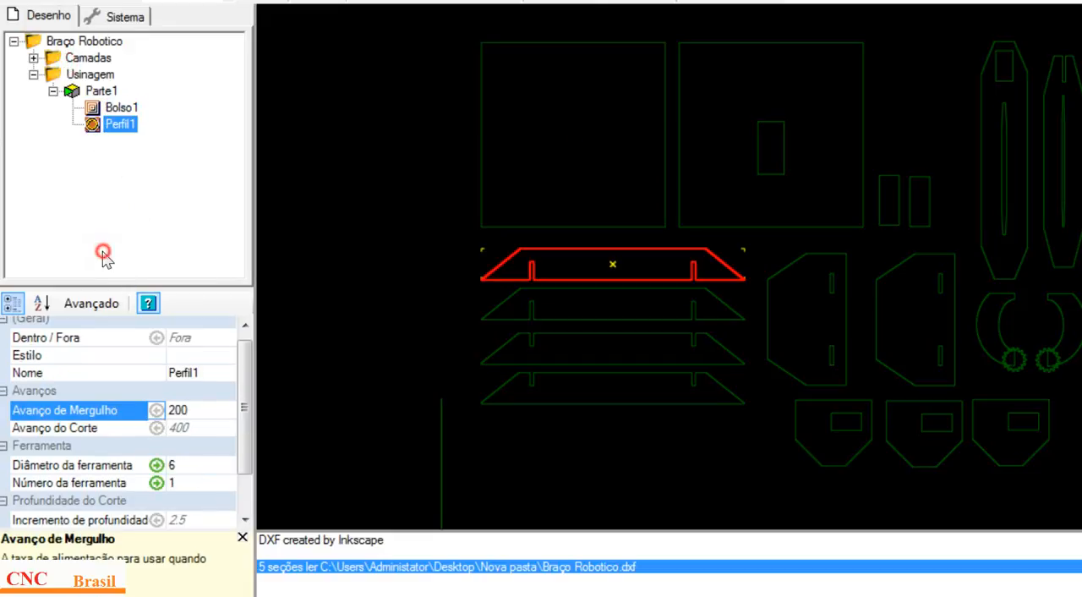
click(157, 412)
click(127, 247)
click(206, 433)
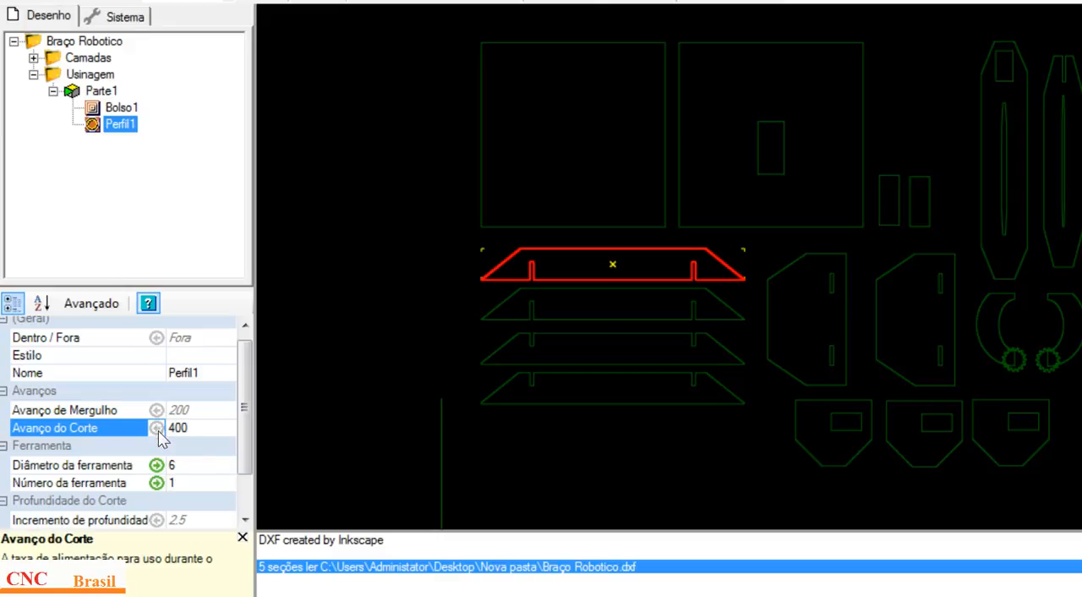
click(187, 466)
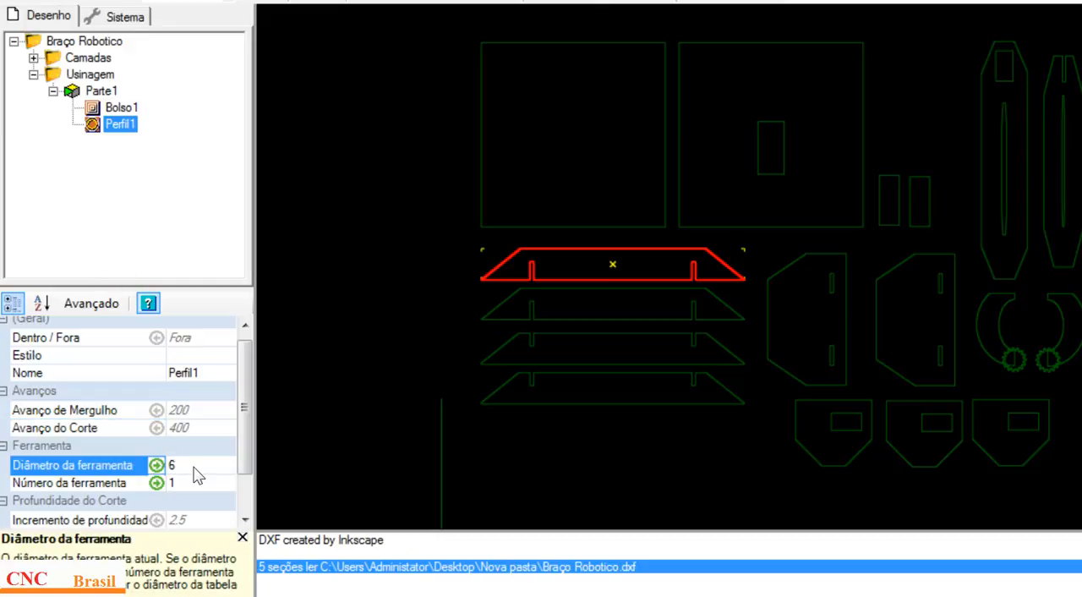
Step: Compare the Diâmetro da ferramenta property and its symbol between the Bolso1 and Perfil1 operations
click(112, 108)
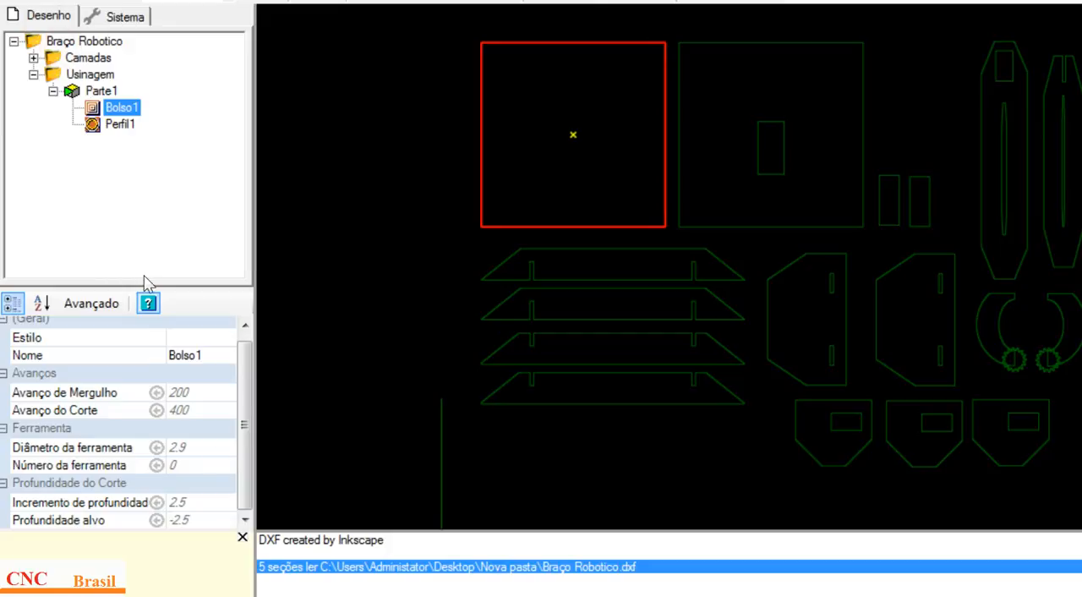
click(244, 440)
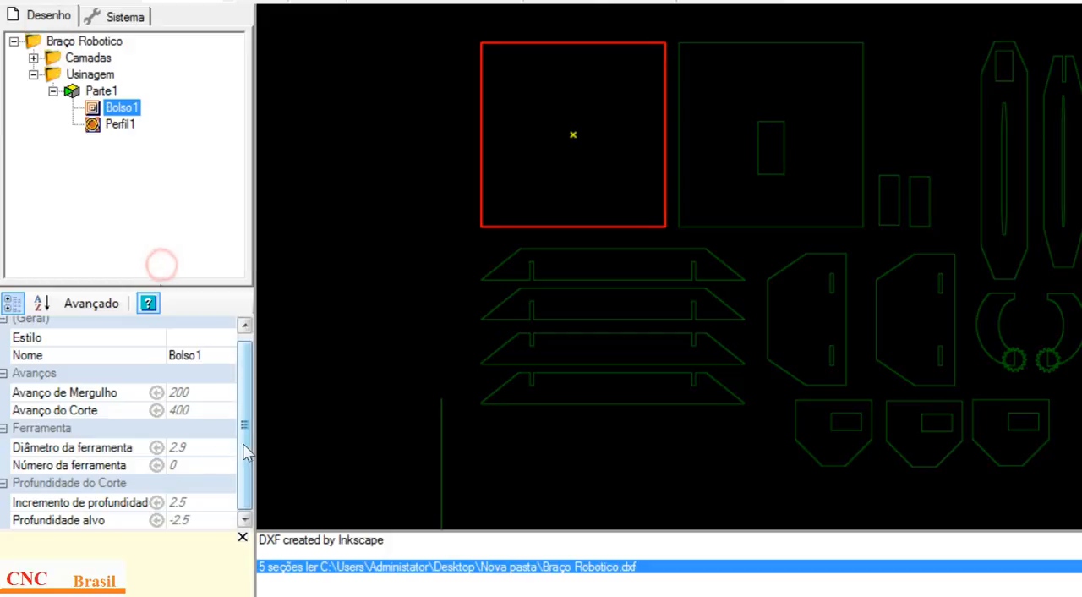
click(101, 125)
click(104, 468)
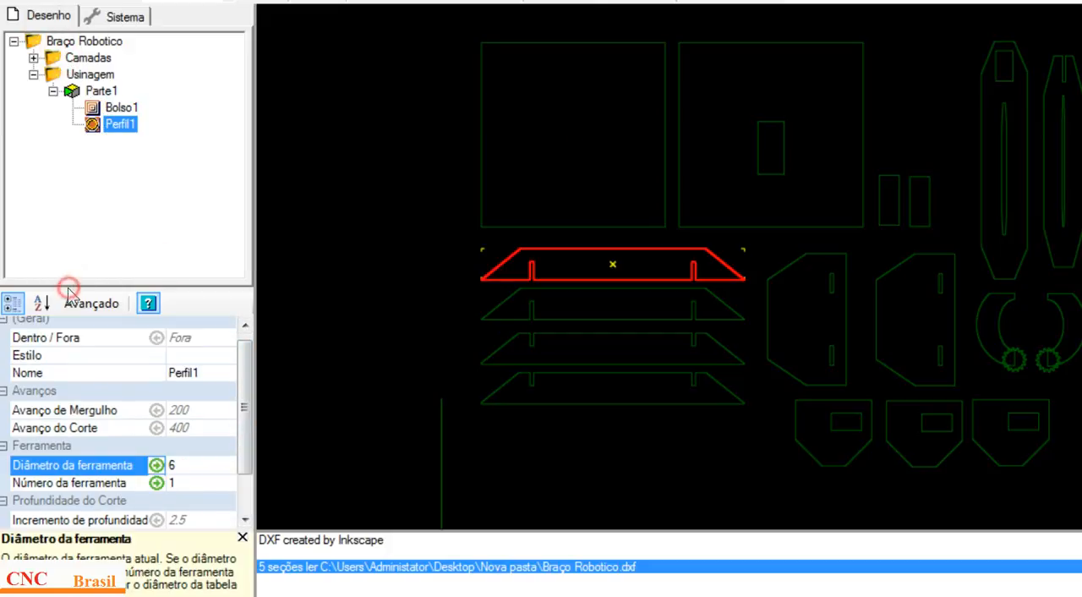
click(95, 105)
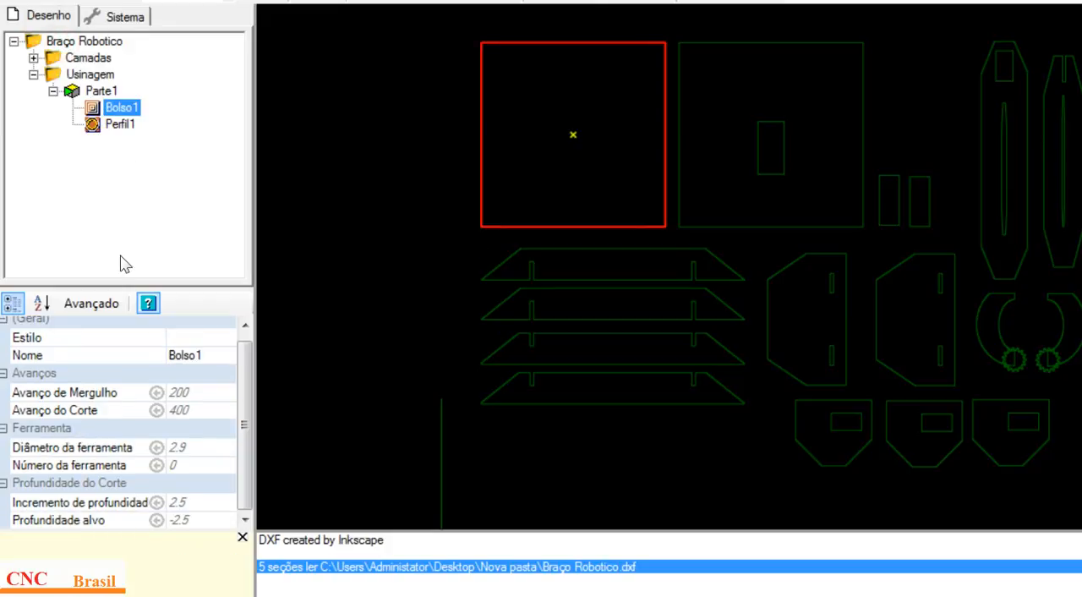
click(116, 448)
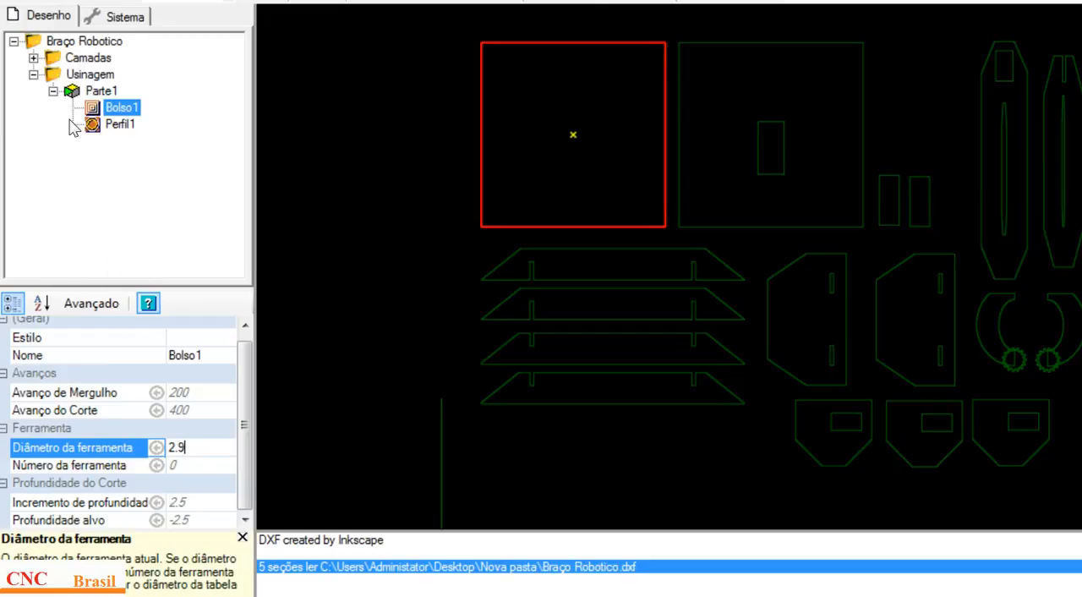
click(94, 125)
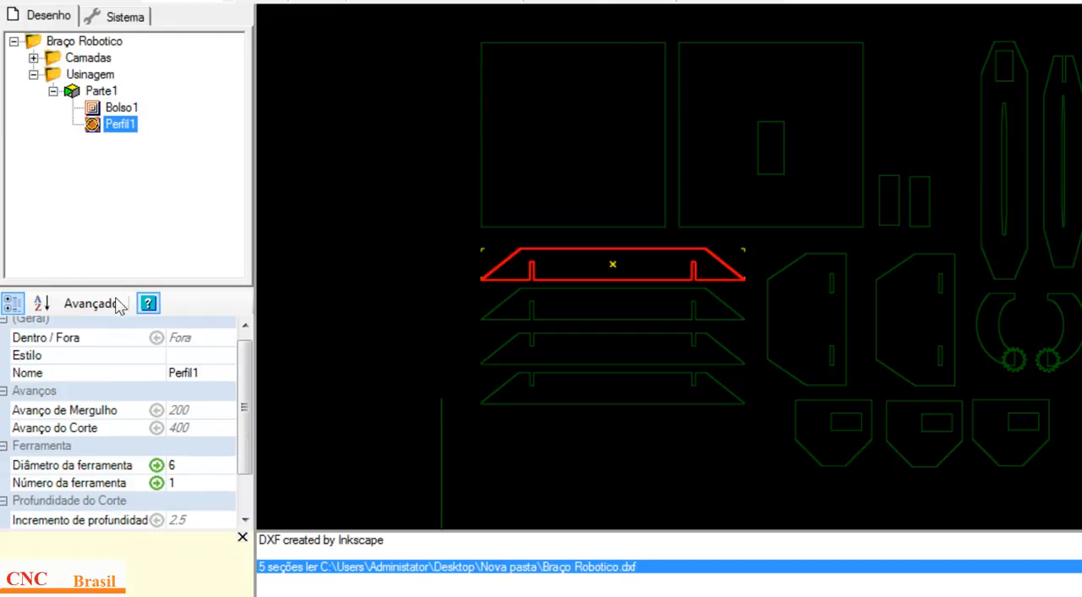
click(188, 469)
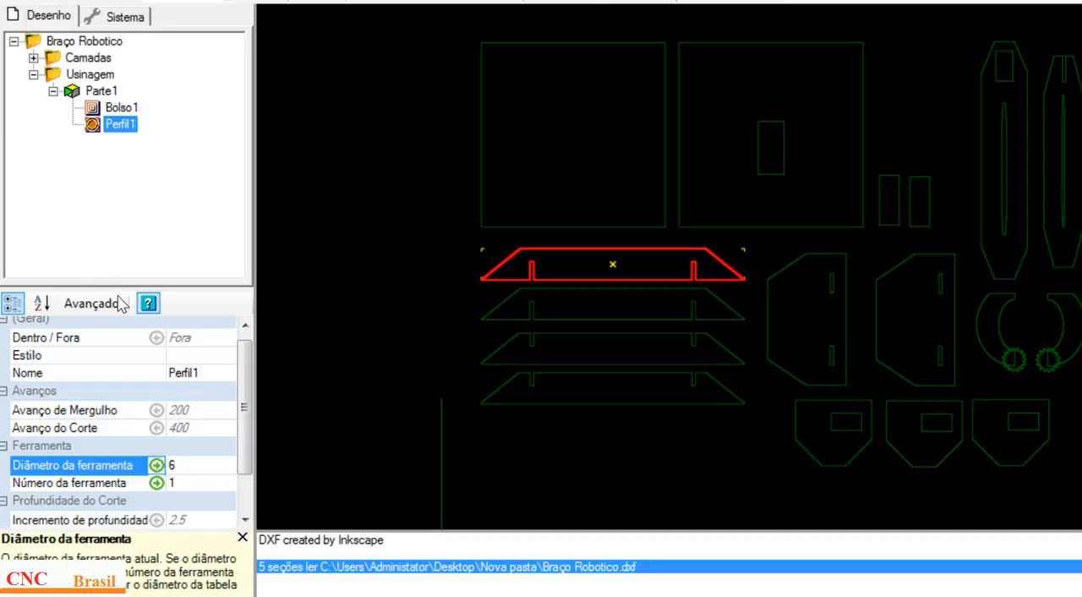
Step: Compare the Número da ferramenta property of Perfil1 and Bolso1, and switch back to PowerPoint's slide 9
click(75, 487)
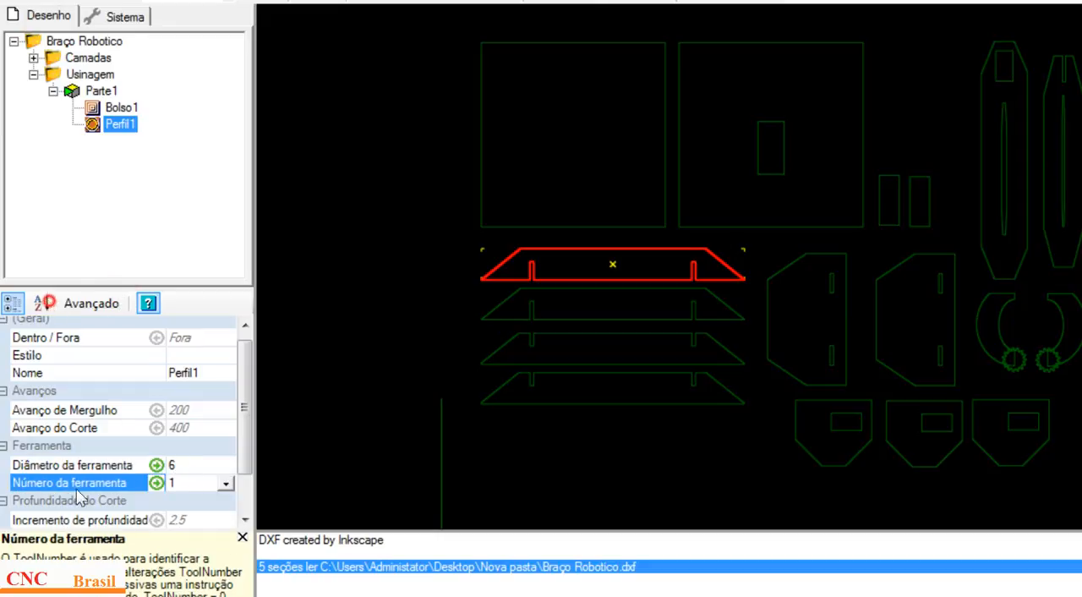
click(189, 481)
click(93, 110)
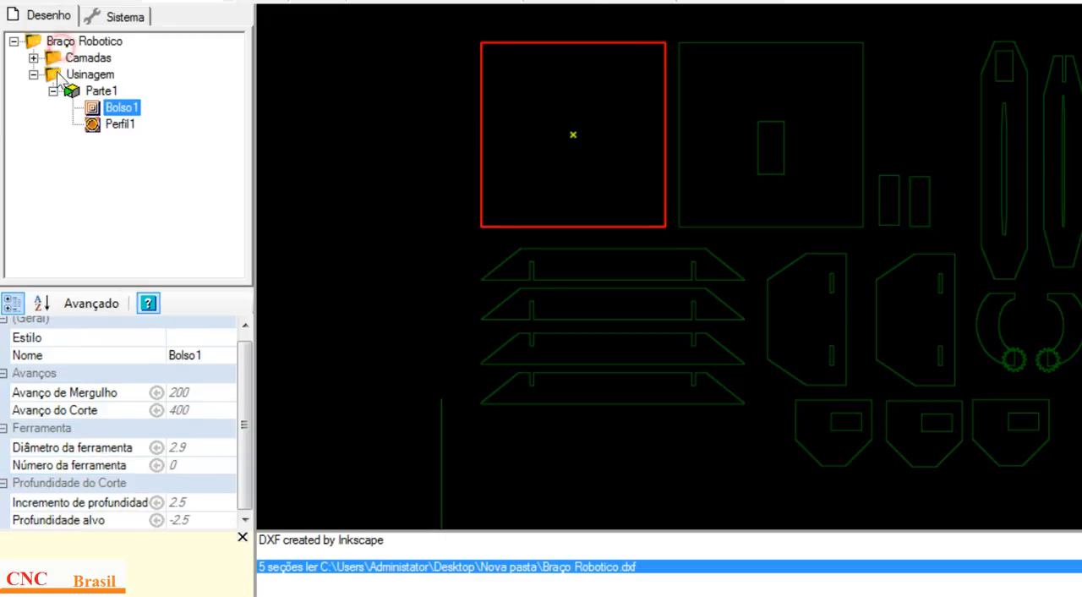
click(194, 464)
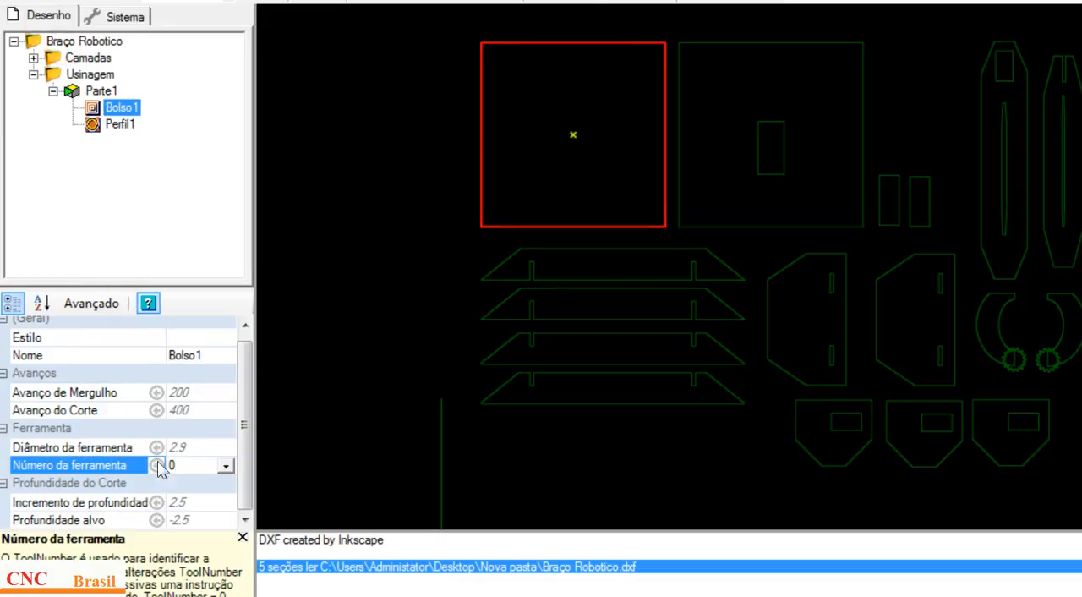
text(0)
click(94, 126)
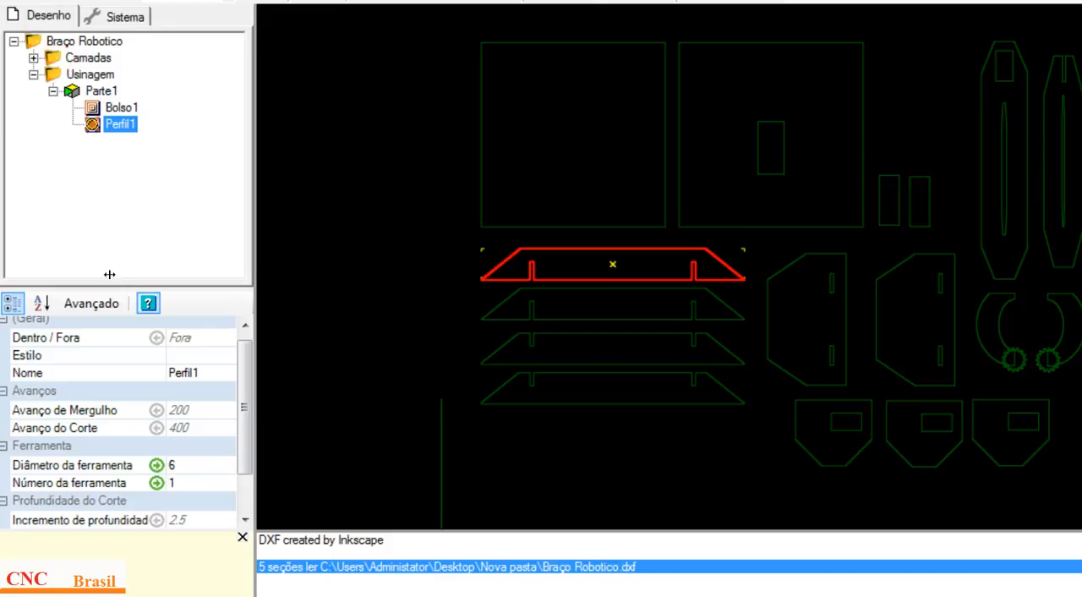
click(190, 483)
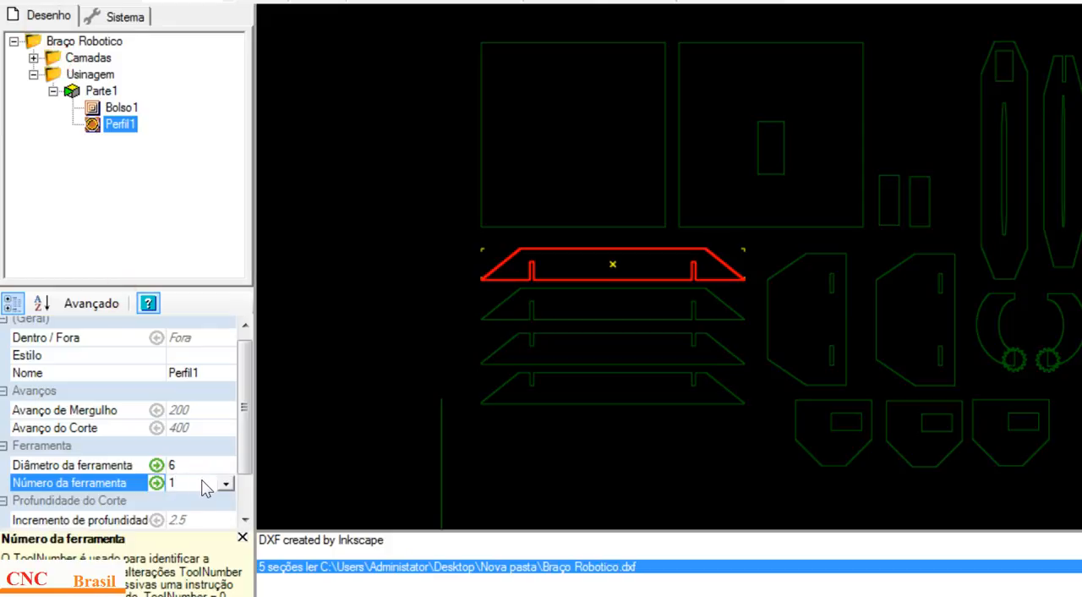
click(163, 245)
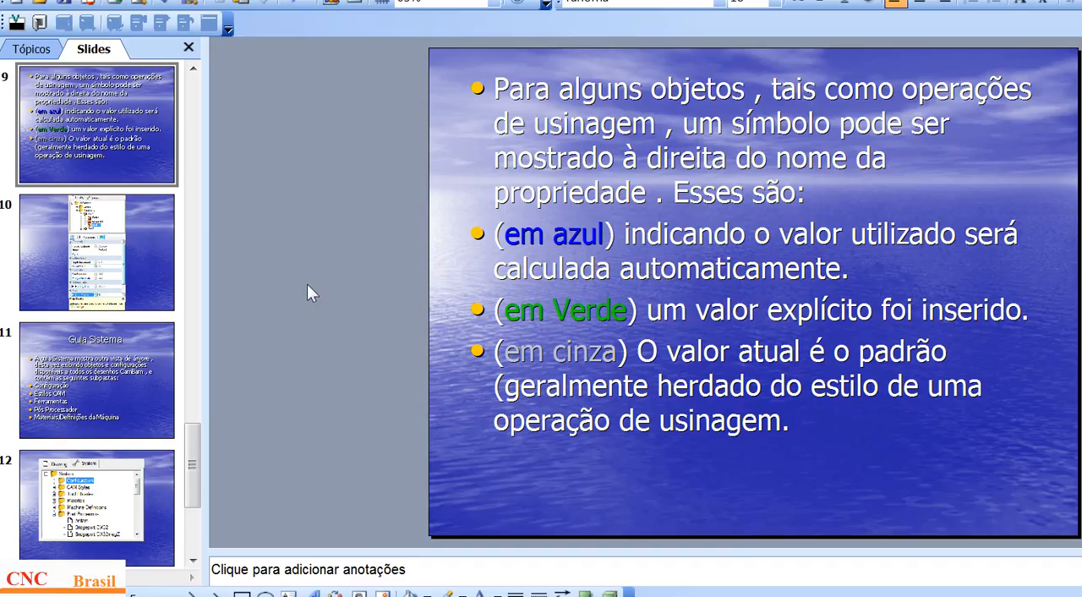
Step: View the Profile1 property example on slide 10, and browse onward to slide 11, Guia Sistema
scroll(305, 285, down, 1)
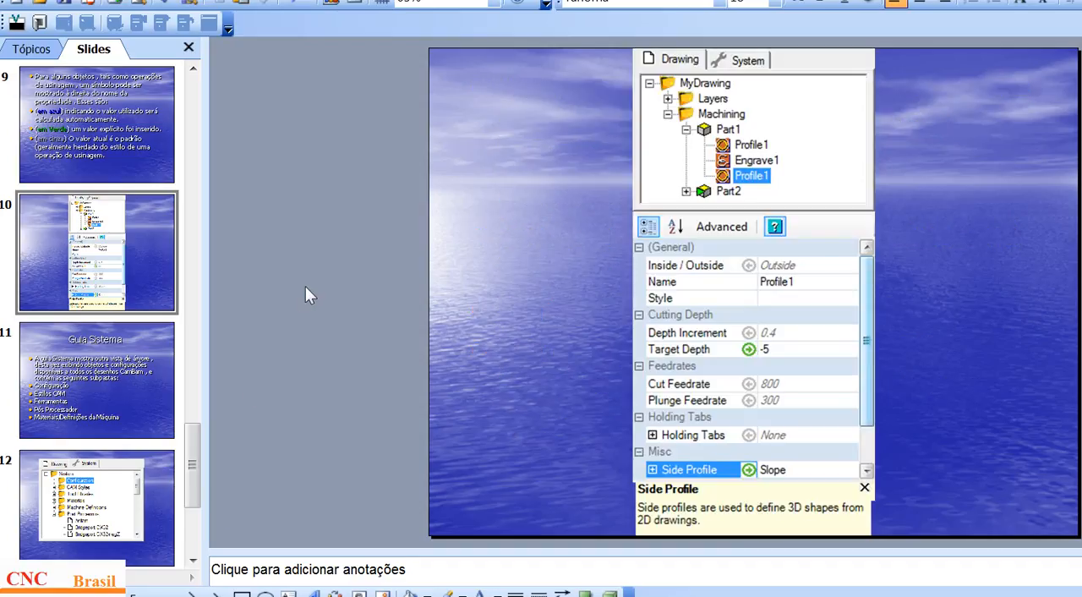
key(Down)
key(Down)
key(Up)
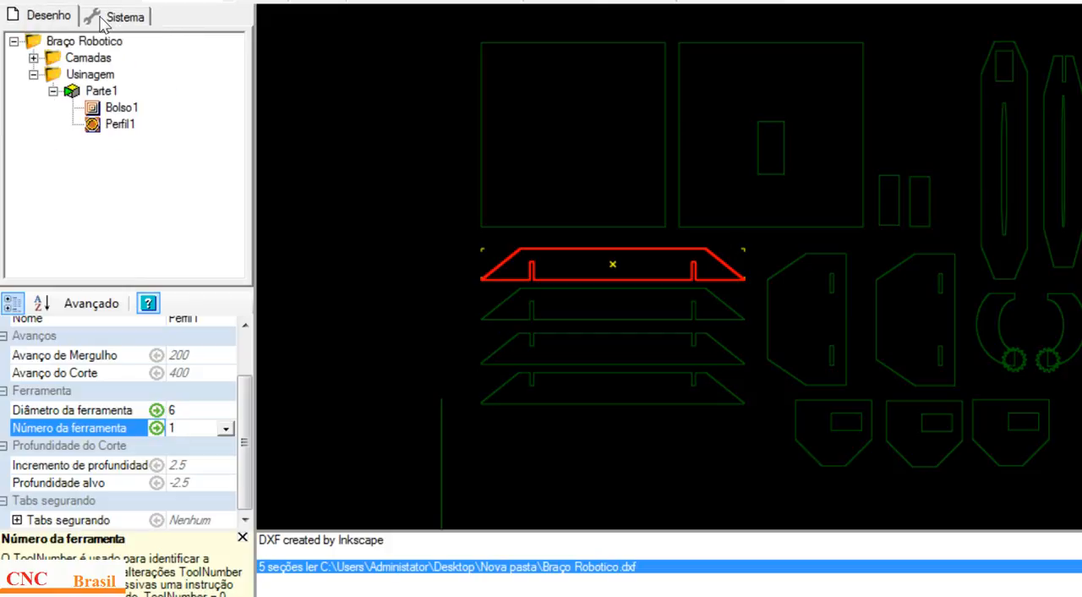
Step: In CamBam's Sistema tree, expand Estilos CAM and Standard-mm, and display the unnamed style's properties
click(119, 17)
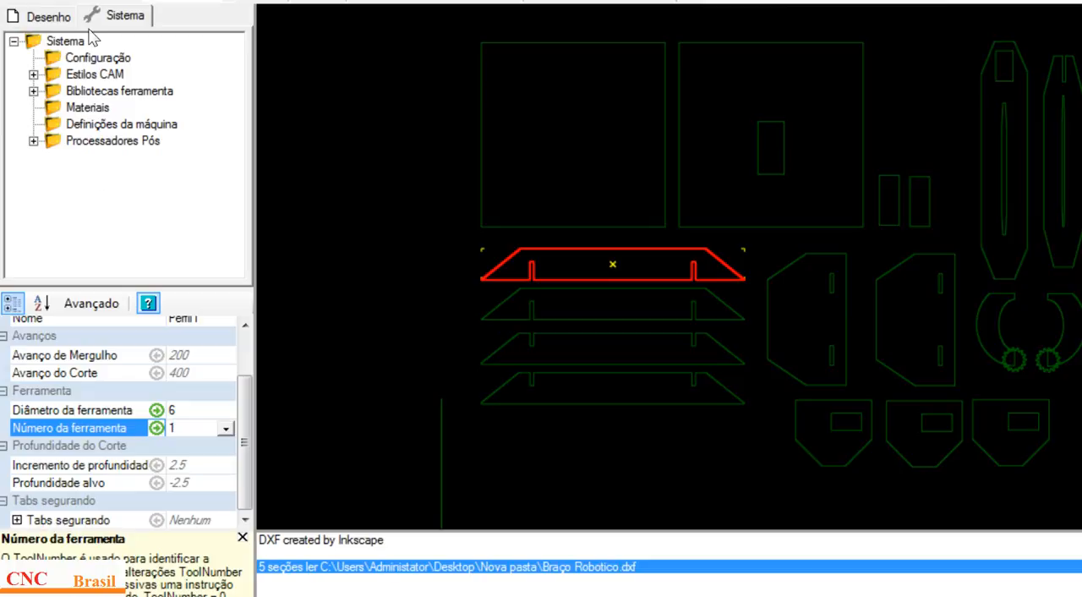
click(33, 75)
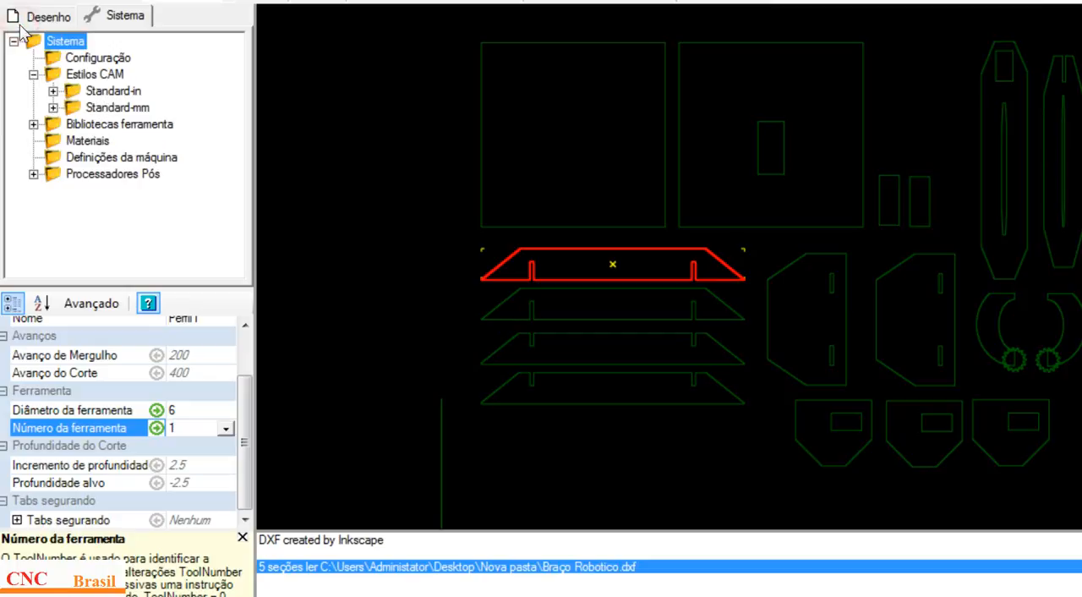
click(52, 107)
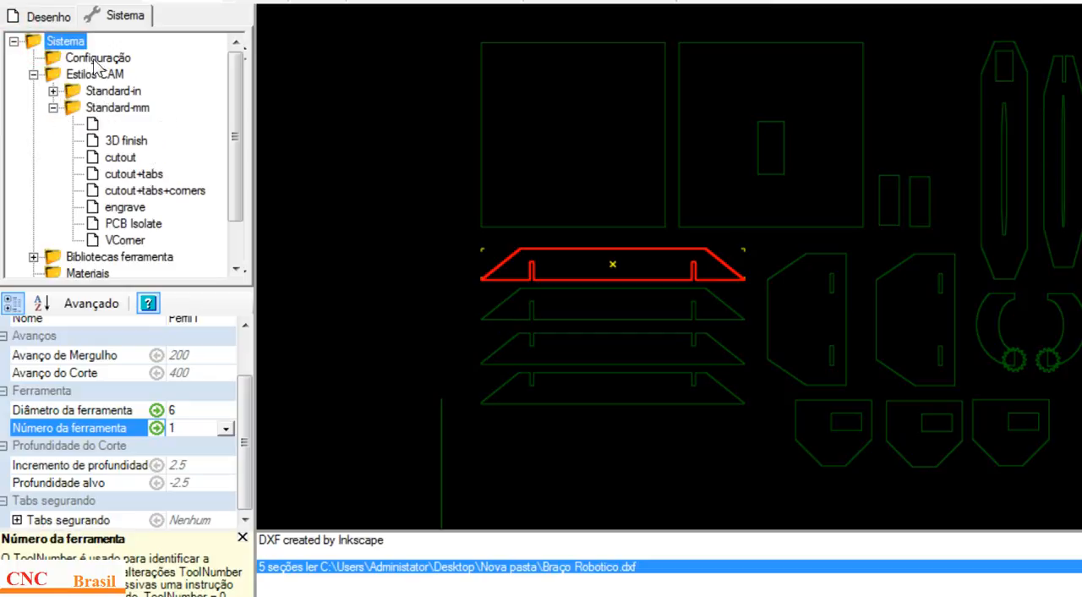
click(104, 124)
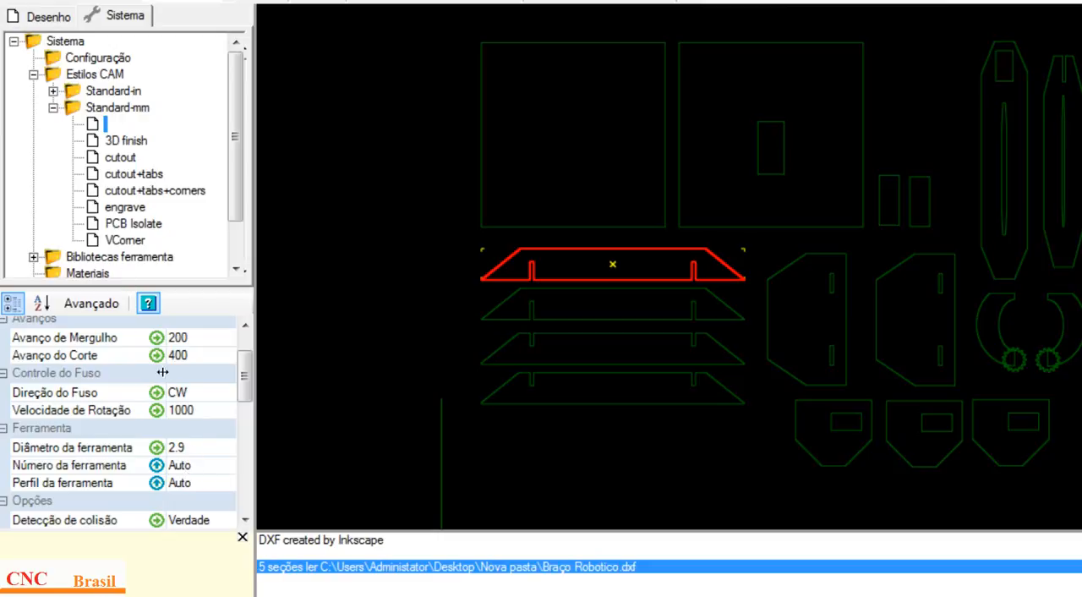
Step: Examine the unnamed style's spindle direction, rotation speed, plunge and cut feedrates, and drilling hole diameter
click(194, 393)
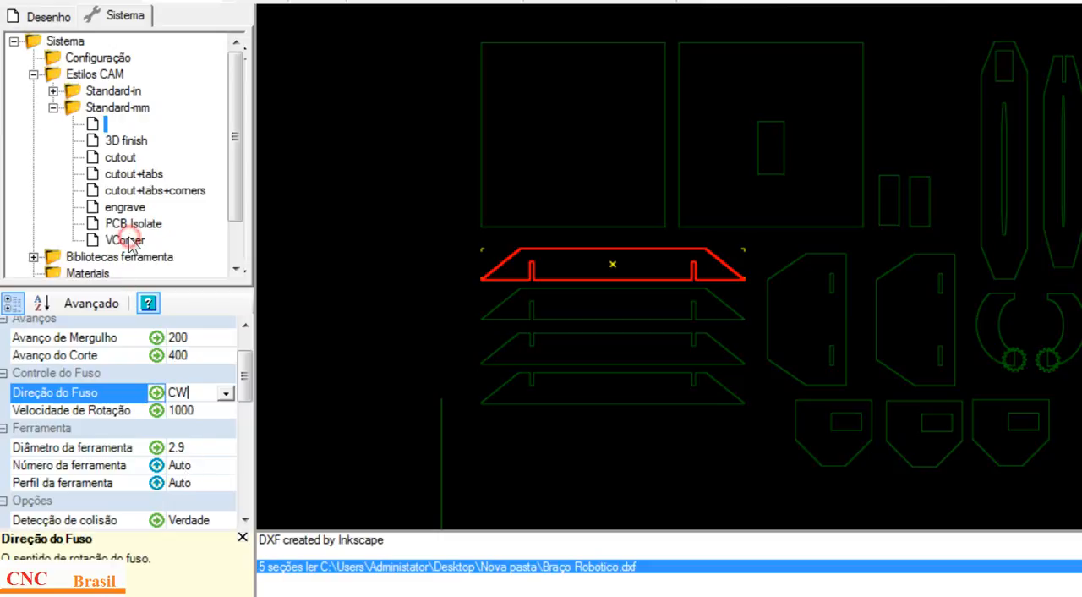
click(203, 411)
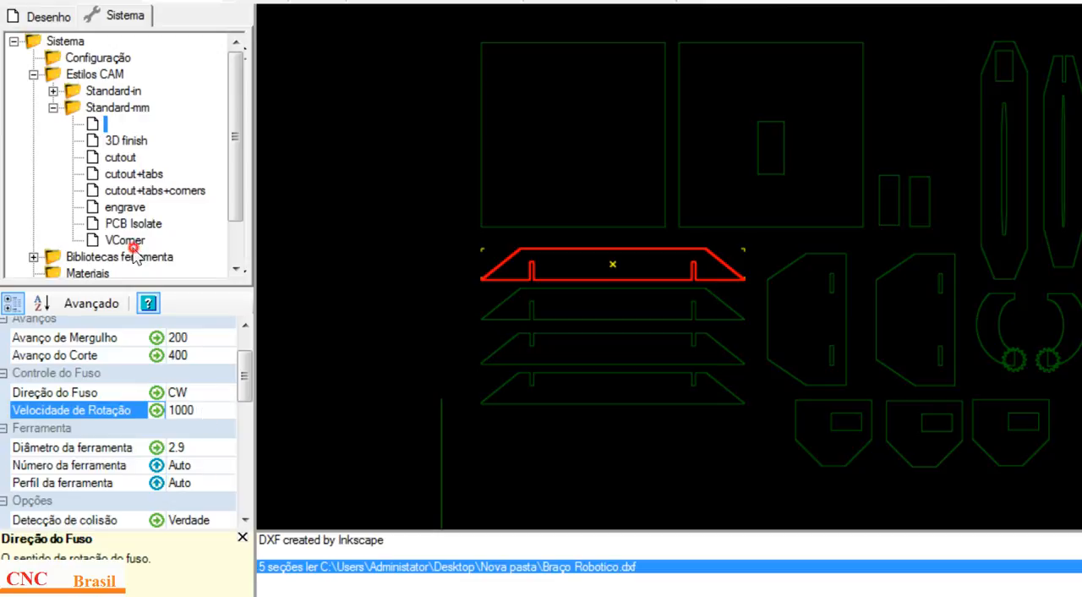
click(207, 339)
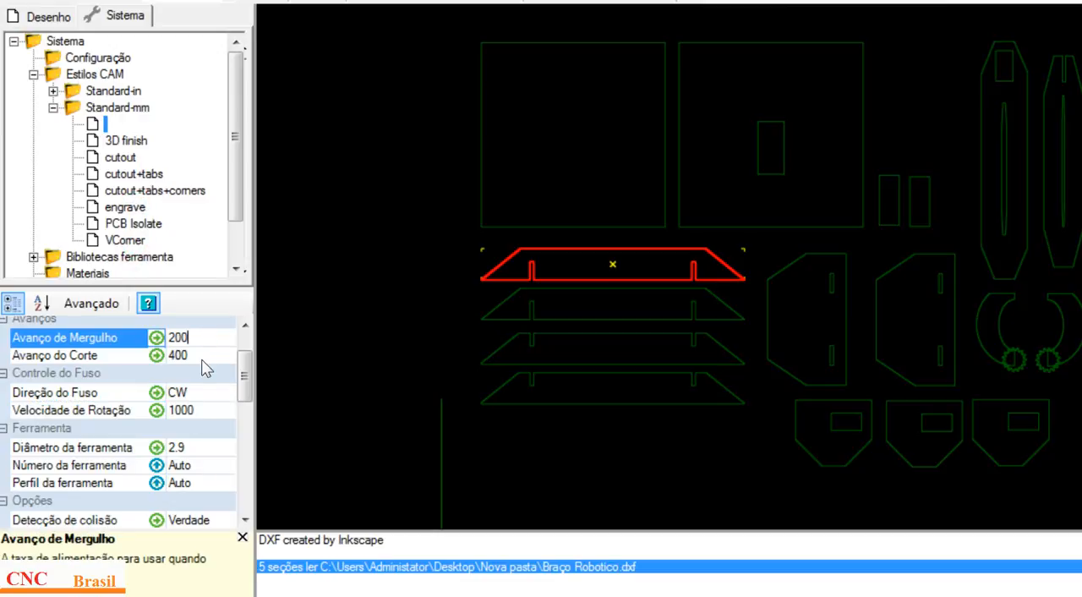
click(203, 356)
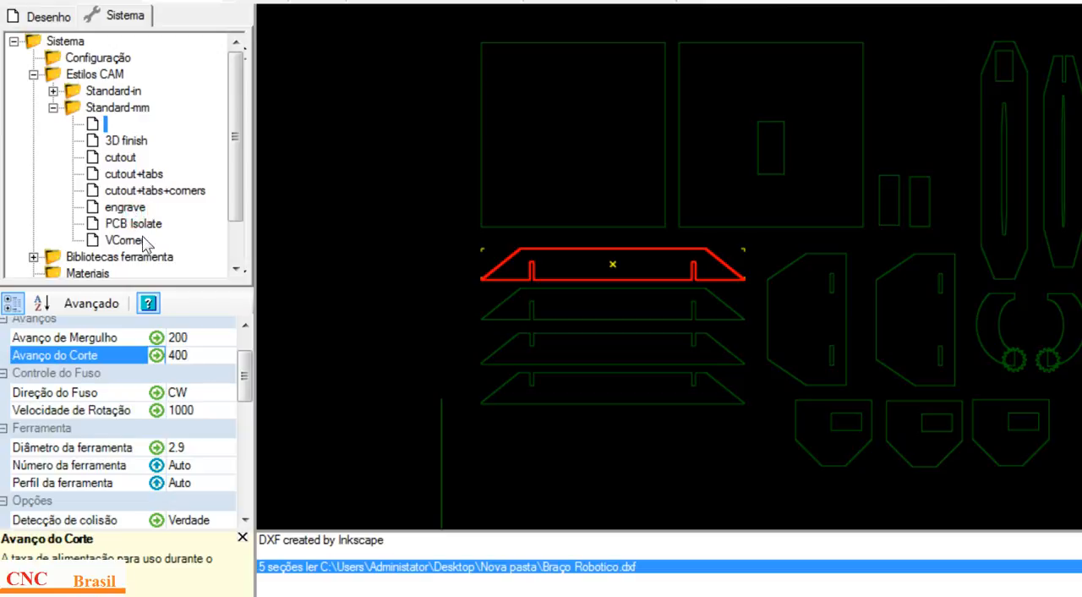
drag(245, 378, 245, 470)
click(201, 389)
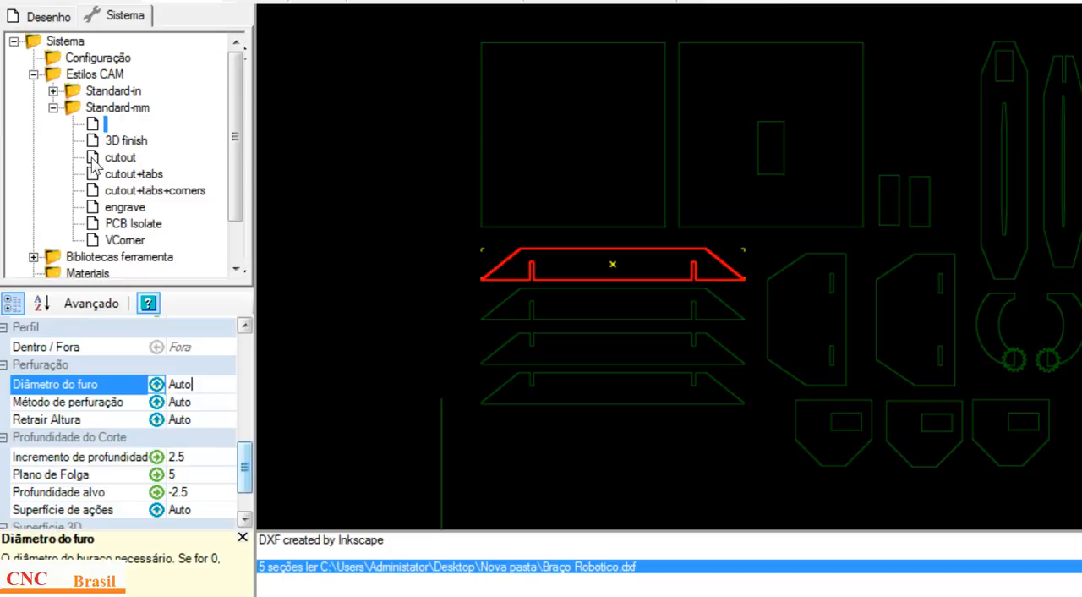
Step: Collapse Estilos CAM in the Sistema tree, and switch to PowerPoint to show slide 12's System tree picture
click(32, 44)
click(33, 75)
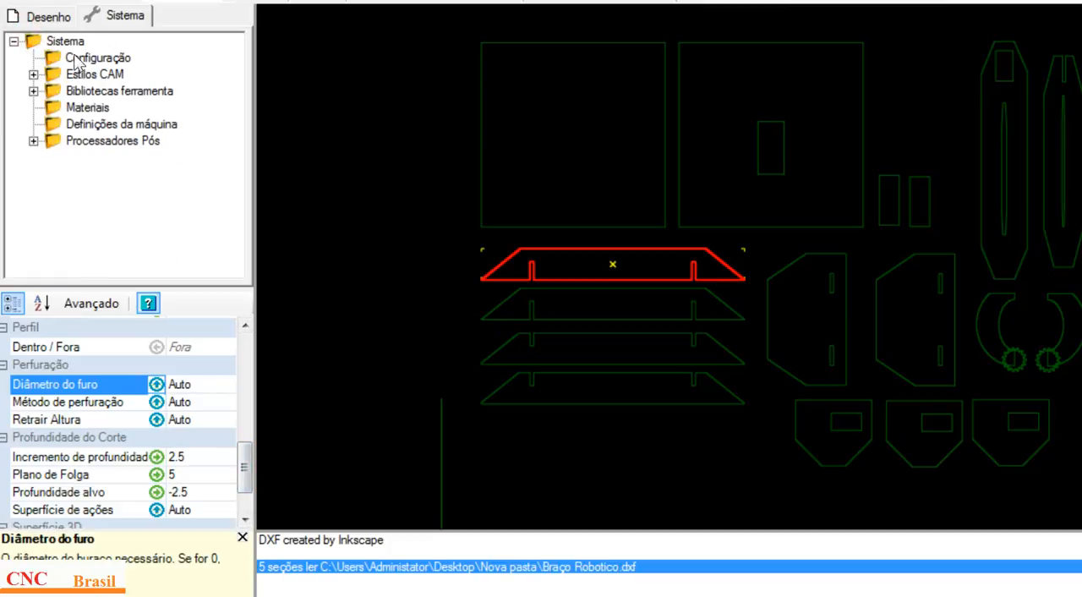
click(40, 16)
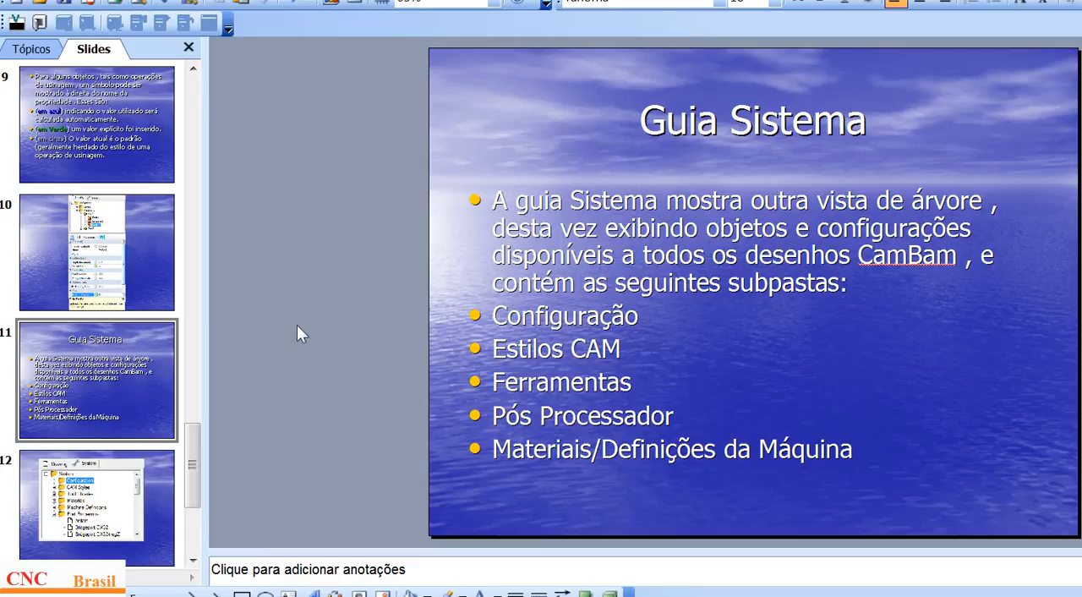
key(Page_Down)
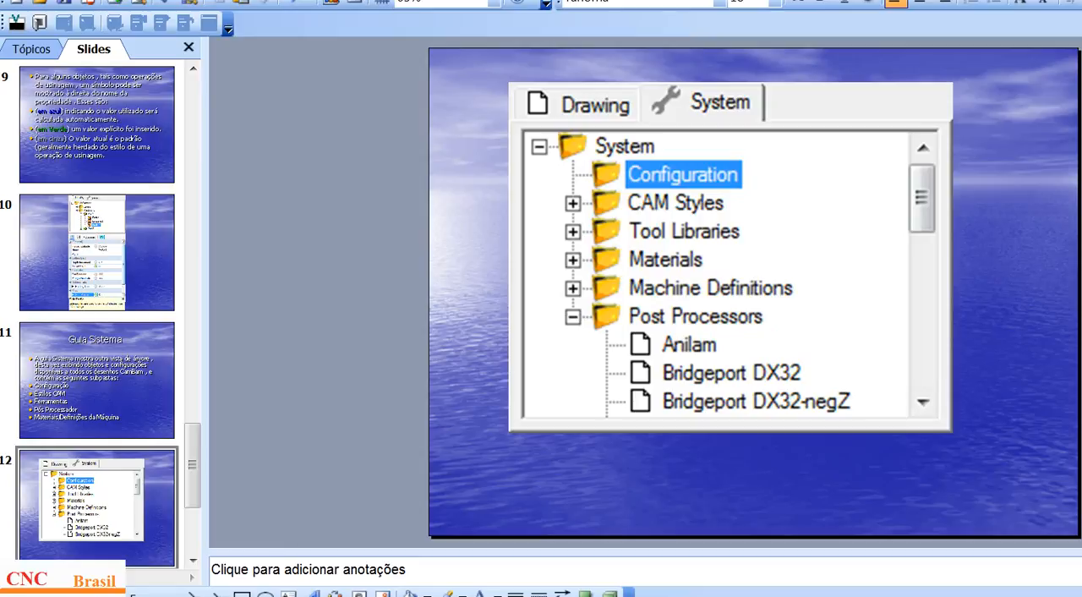
mouse_move(188, 595)
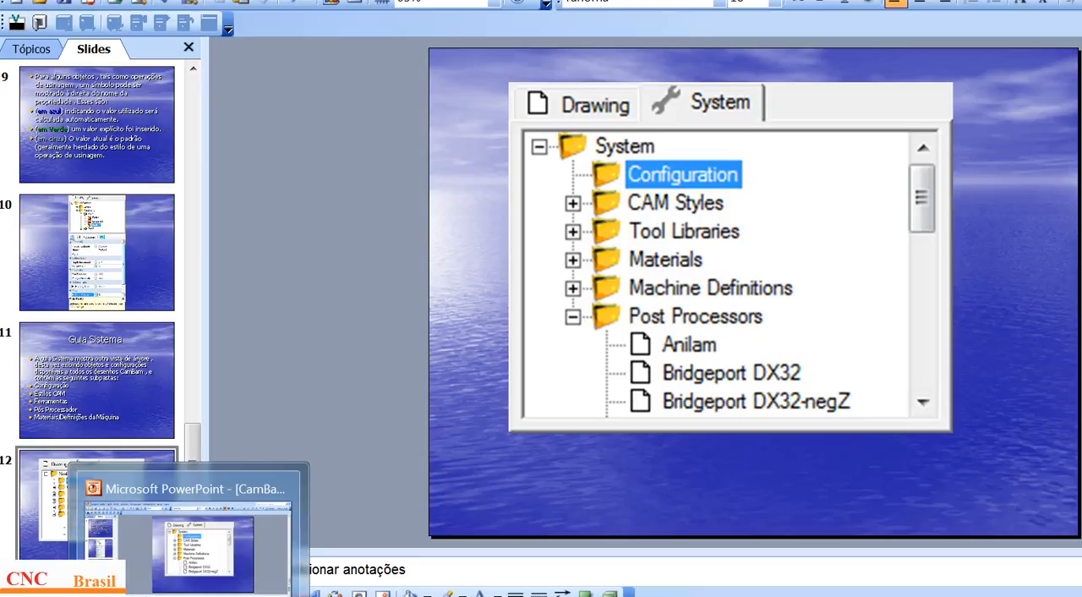